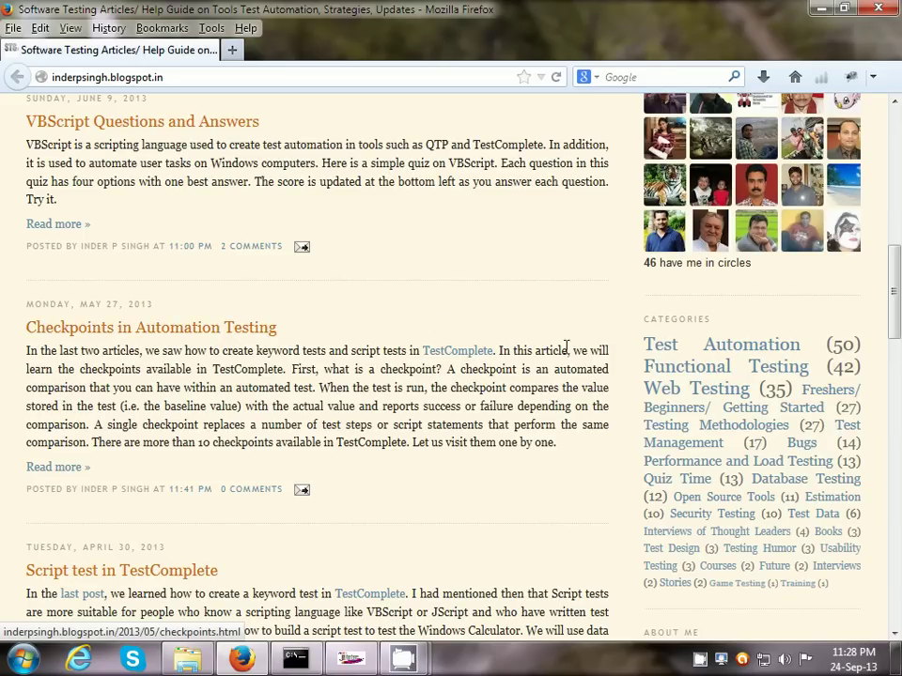
Open the Test Automation category in a separate tab, skim through its posts, and close that tab.
{"action": "right_click", "coordinate": [688, 348]}
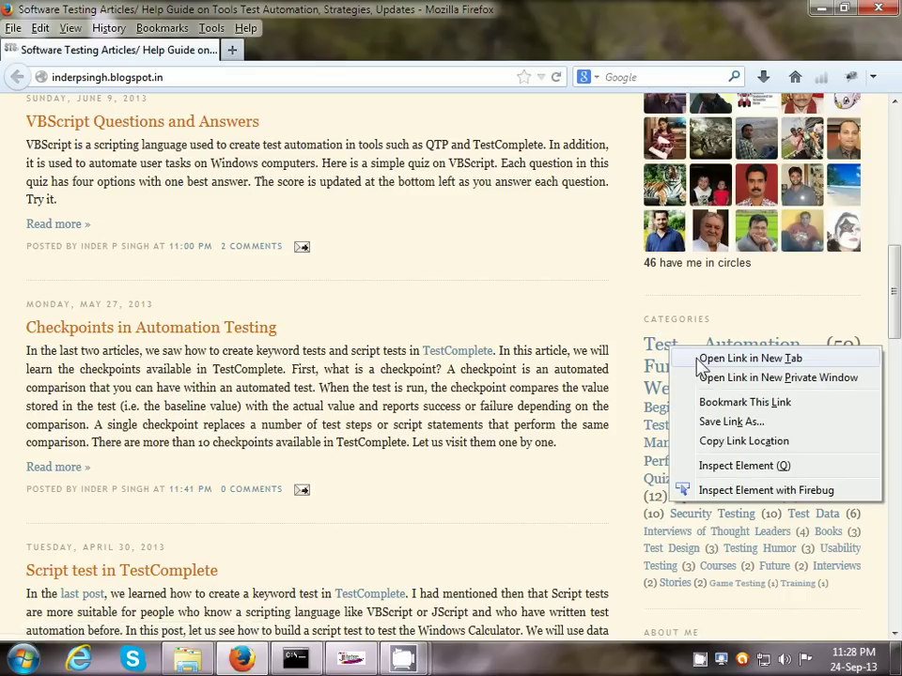
{"action": "left_click", "coordinate": [700, 360]}
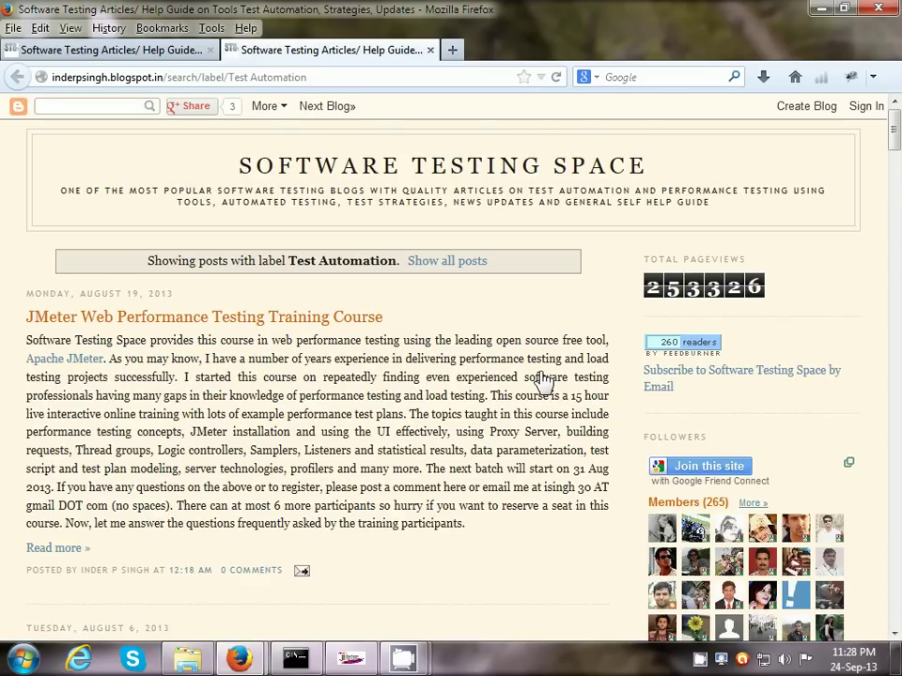
{"action": "scroll", "coordinate": [542, 380], "scroll_direction": "down", "scroll_amount": 3}
{"action": "scroll", "coordinate": [540, 372], "scroll_direction": "down", "scroll_amount": 12}
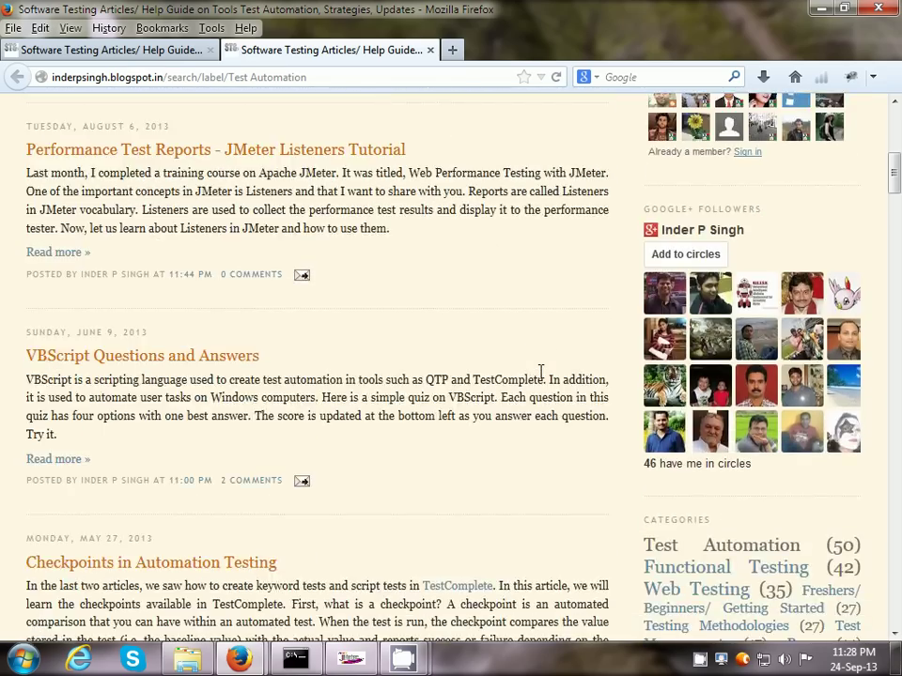
{"action": "scroll", "coordinate": [541, 380], "scroll_direction": "down", "scroll_amount": 17}
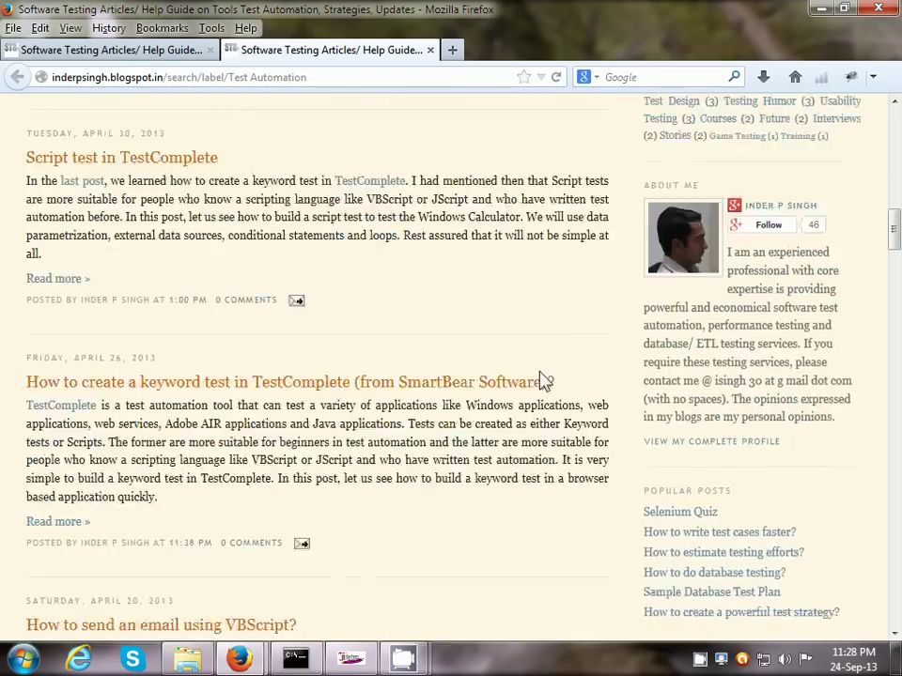
{"action": "scroll", "coordinate": [541, 375], "scroll_direction": "down", "scroll_amount": 17}
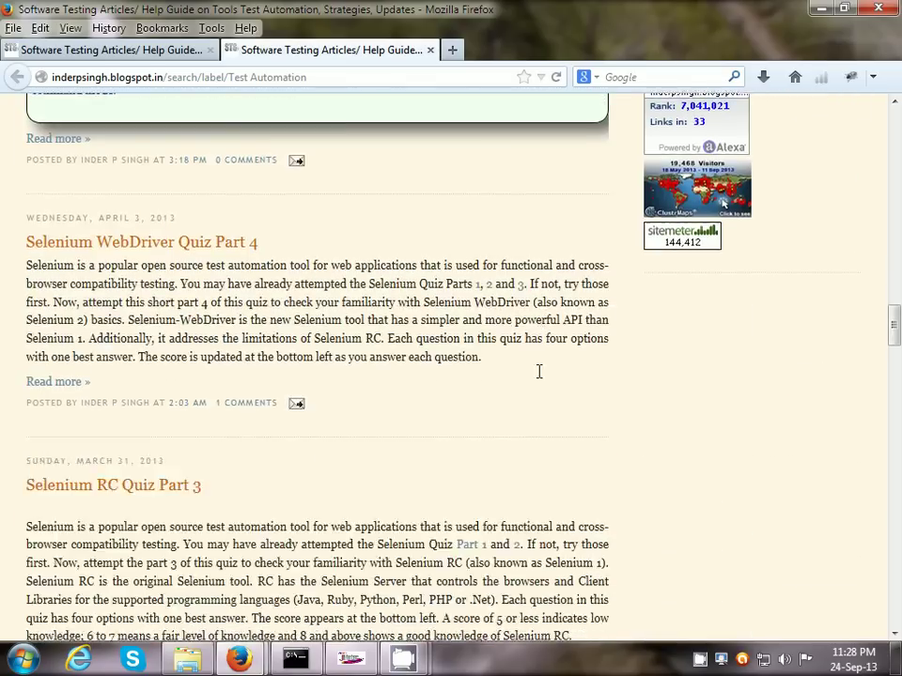
{"action": "left_click", "coordinate": [430, 50]}
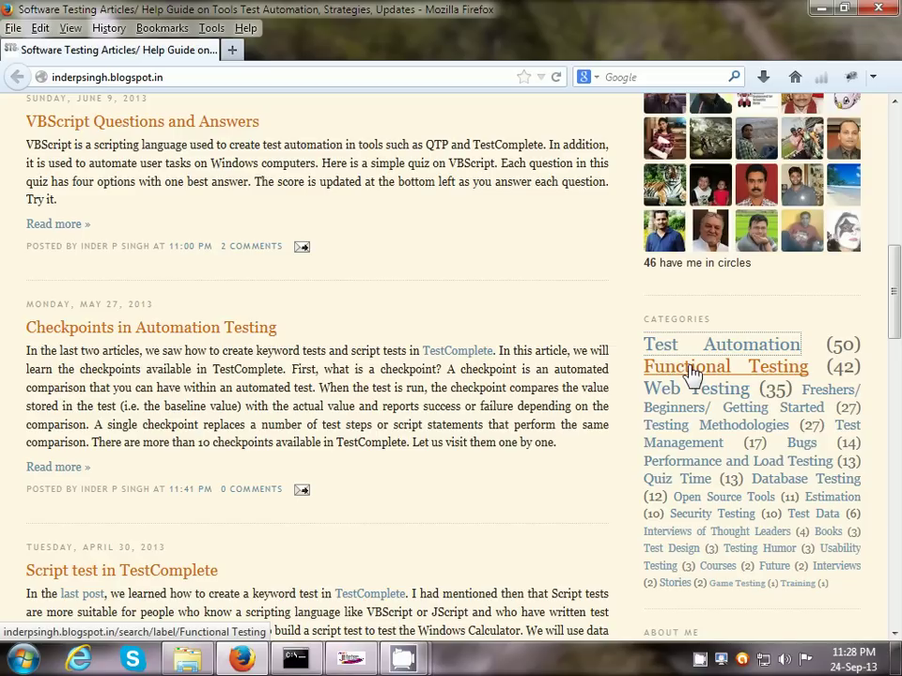
Open the Performance and Load Testing category in a separate tab and skim through its posts.
{"action": "right_click", "coordinate": [687, 467]}
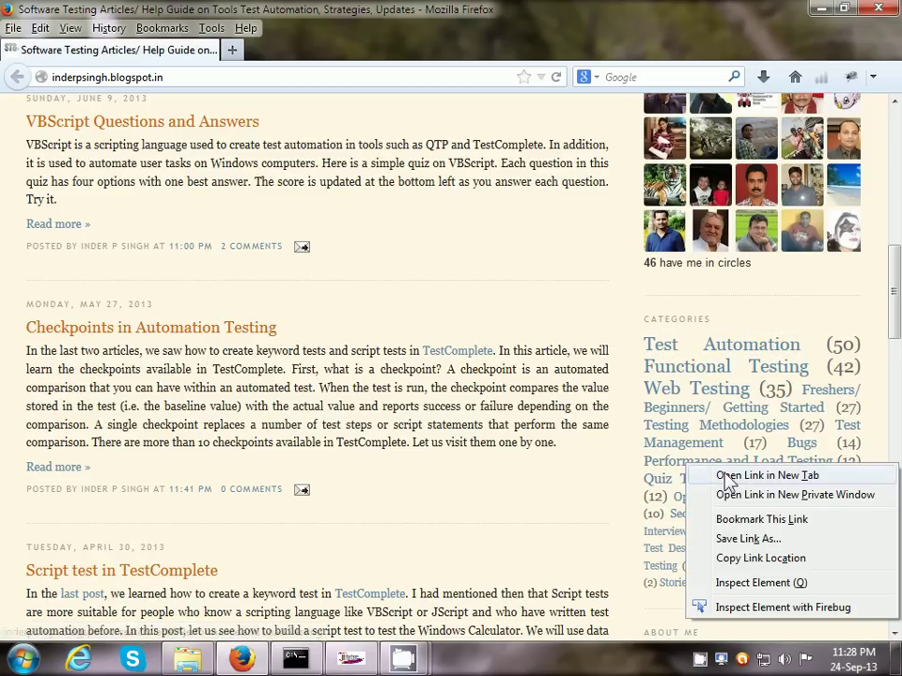
{"action": "left_click", "coordinate": [690, 475]}
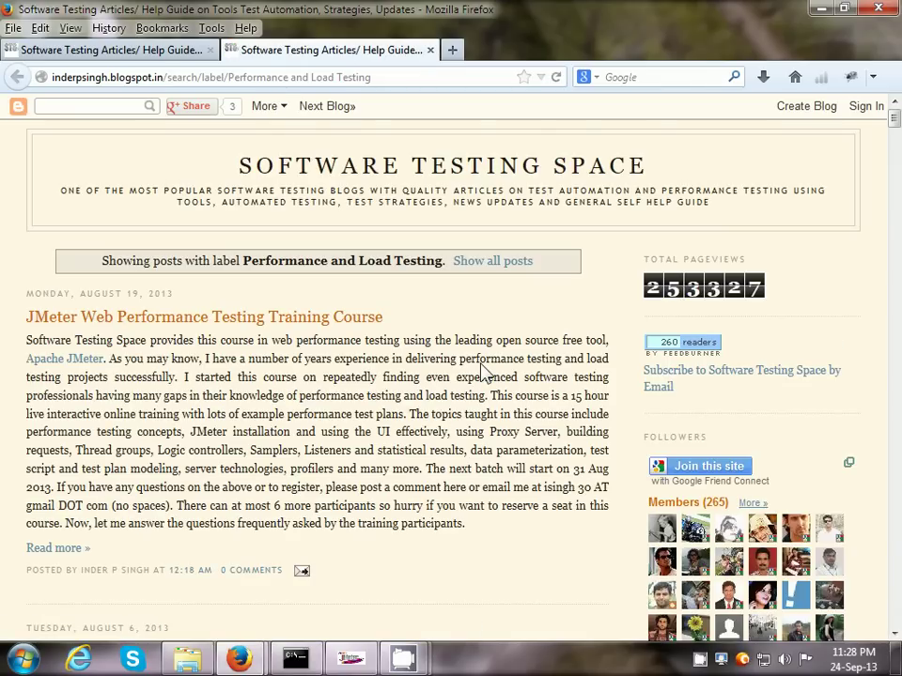
{"action": "scroll", "coordinate": [482, 369], "scroll_direction": "down", "scroll_amount": 7}
{"action": "scroll", "coordinate": [481, 366], "scroll_direction": "down", "scroll_amount": 10}
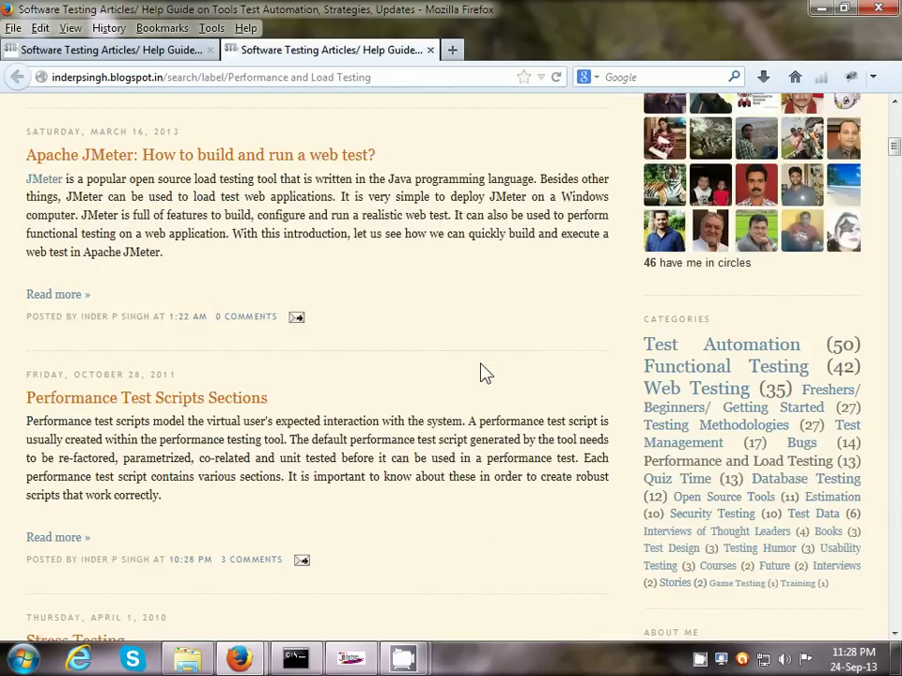
{"action": "scroll", "coordinate": [482, 372], "scroll_direction": "down", "scroll_amount": 4}
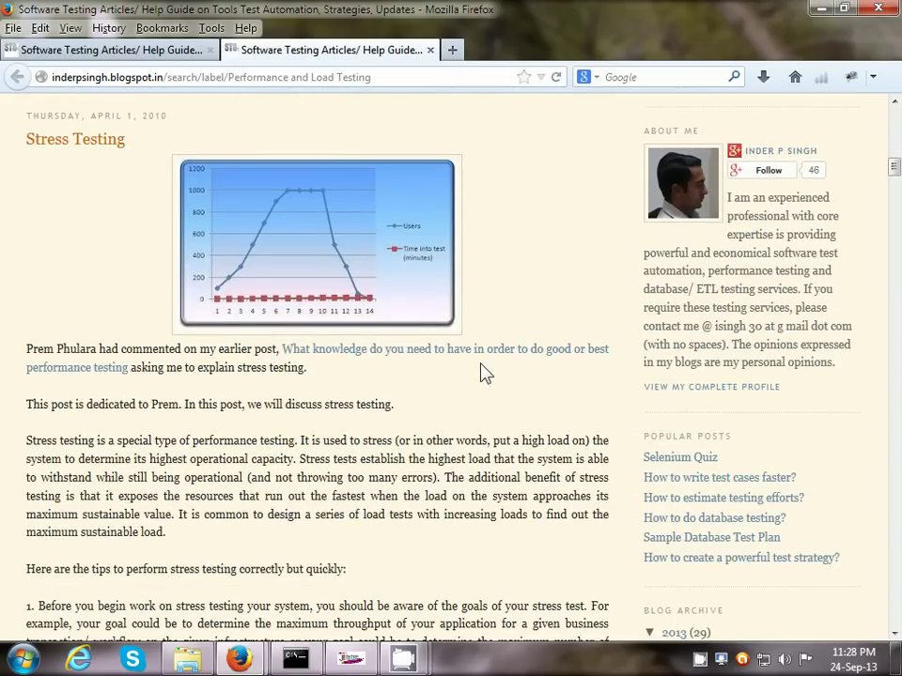
Switch to Apache JMeter, collapse the SoftwareTestingSpace test plan, and view the WorkBench and Test Plan elements.
{"action": "left_click", "coordinate": [350, 658]}
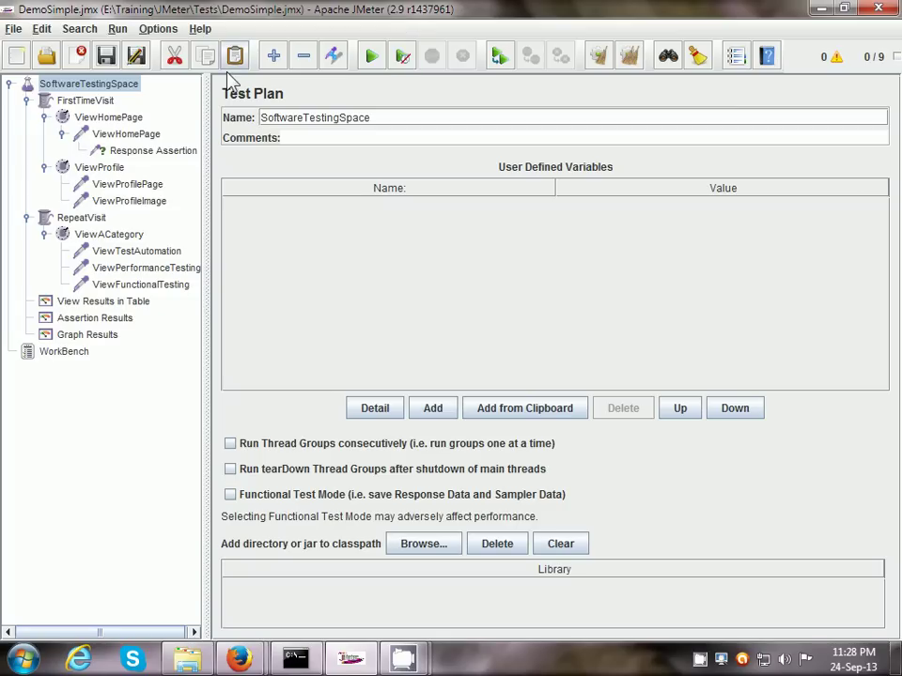
{"action": "left_click", "coordinate": [10, 84]}
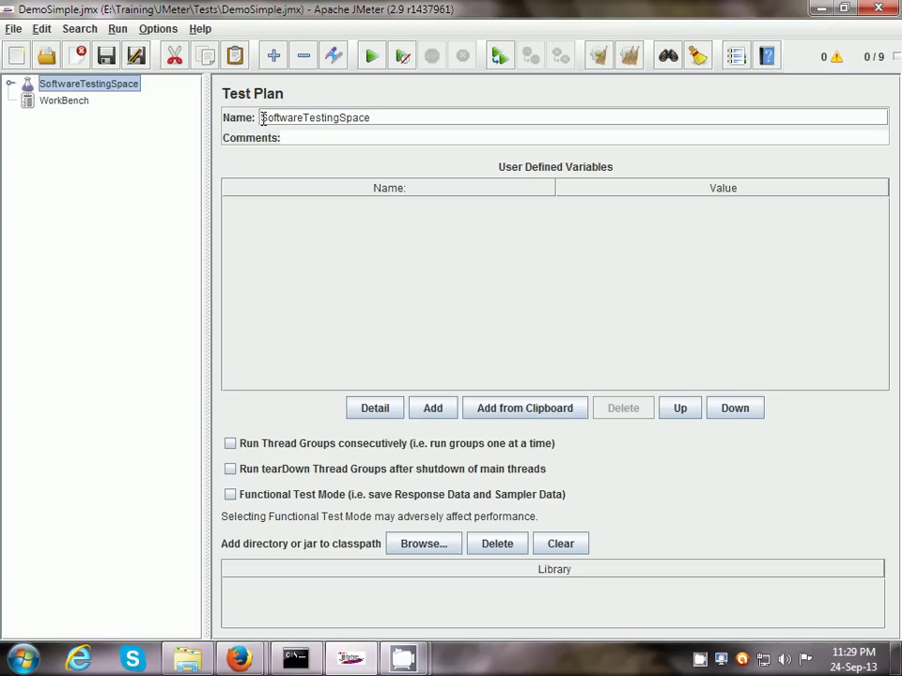
{"action": "left_click", "coordinate": [65, 103]}
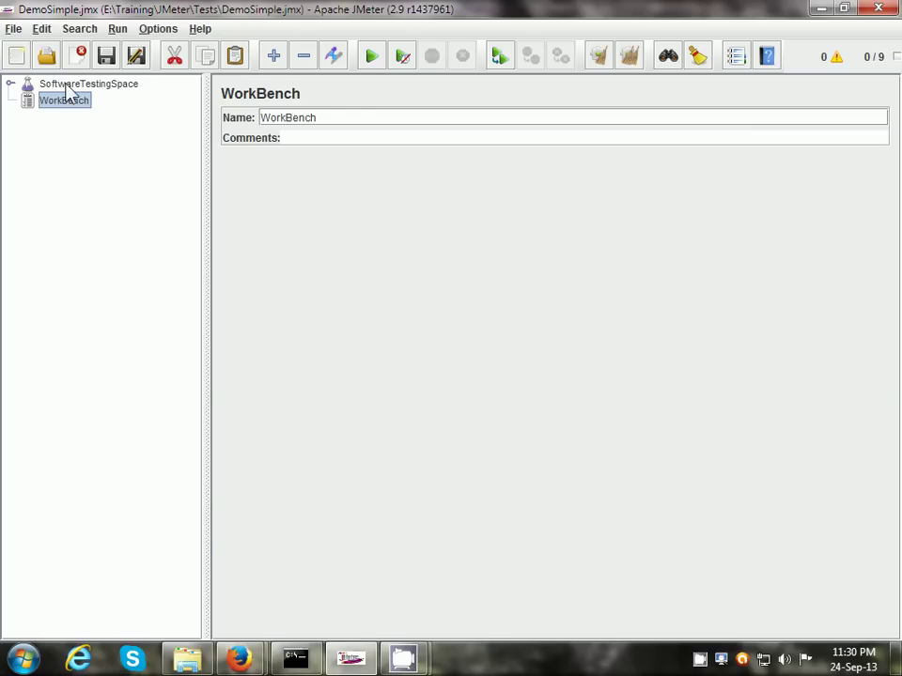
{"action": "left_click", "coordinate": [67, 84]}
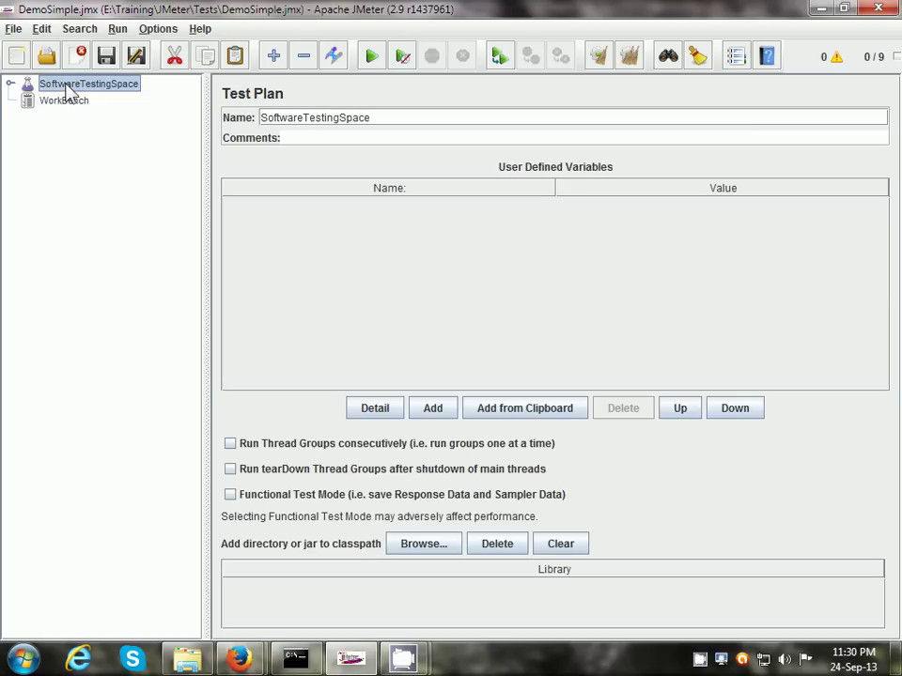
Expand the test plan, collapse its FirstTimeVisit and RepeatVisit thread groups, and view each group's settings.
{"action": "left_click", "coordinate": [9, 86]}
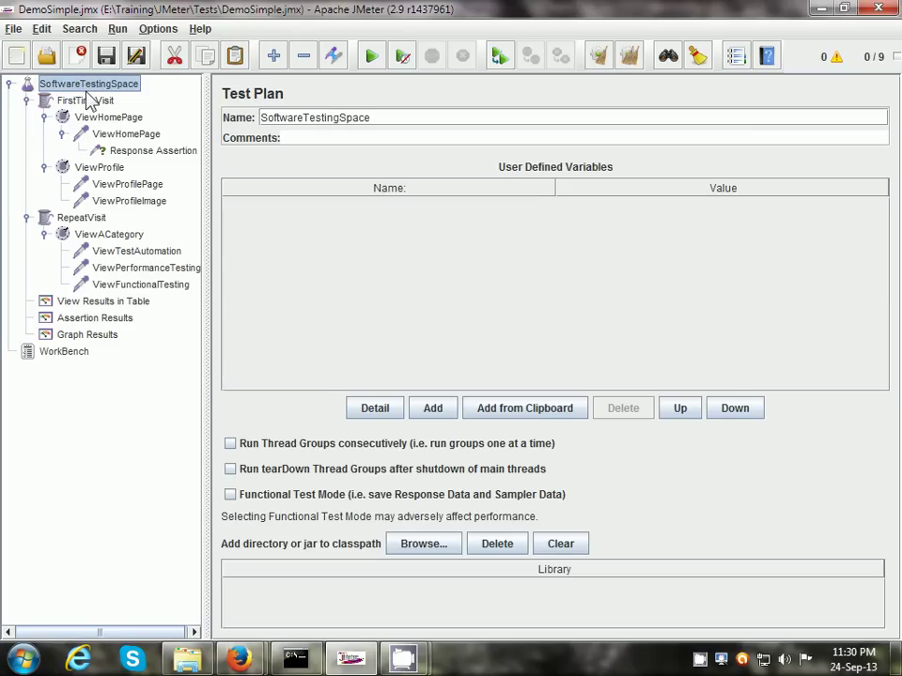
{"action": "left_click", "coordinate": [26, 101]}
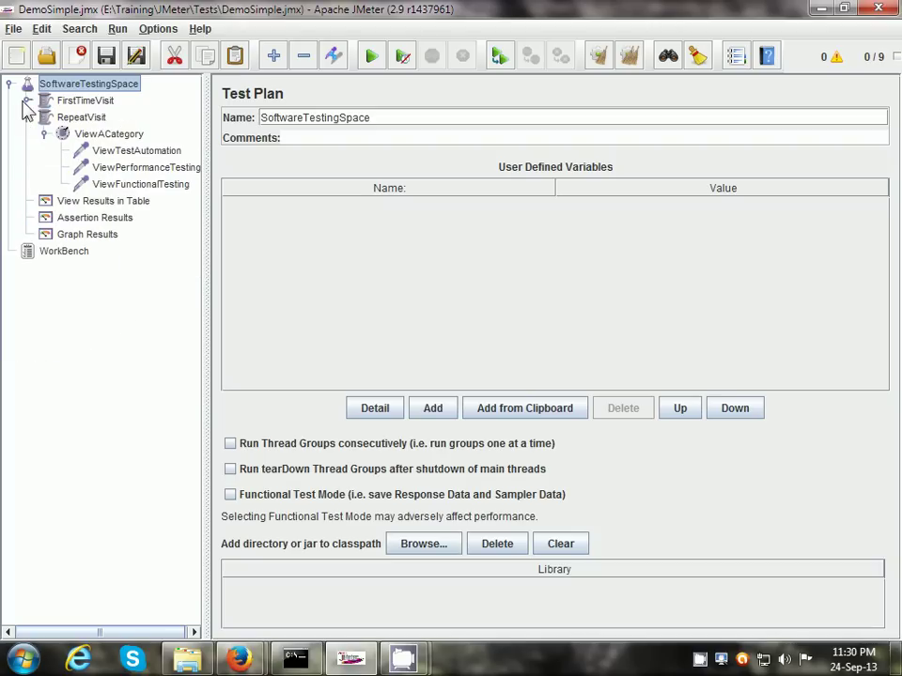
{"action": "left_click", "coordinate": [27, 118]}
{"action": "left_click", "coordinate": [100, 104]}
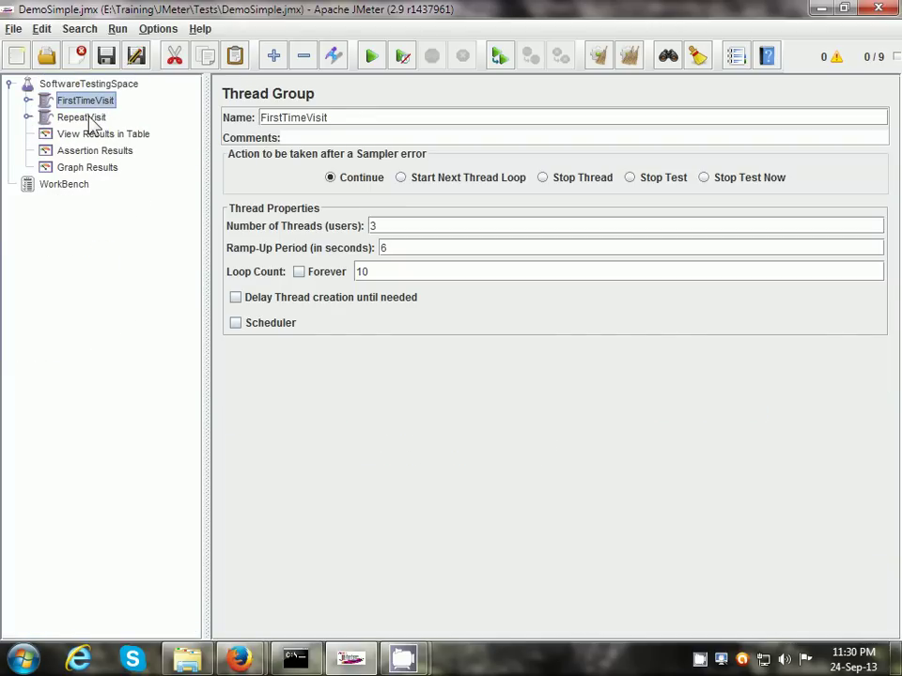
{"action": "left_click", "coordinate": [91, 118]}
Examine the number of threads, ramp-up period and loop count of the FirstTimeVisit thread group.
{"action": "left_click", "coordinate": [90, 102]}
{"action": "left_click_drag", "start_coordinate": [385, 229], "coordinate": [372, 229]}
{"action": "left_click", "coordinate": [396, 227]}
{"action": "left_click_drag", "start_coordinate": [370, 227], "coordinate": [382, 226]}
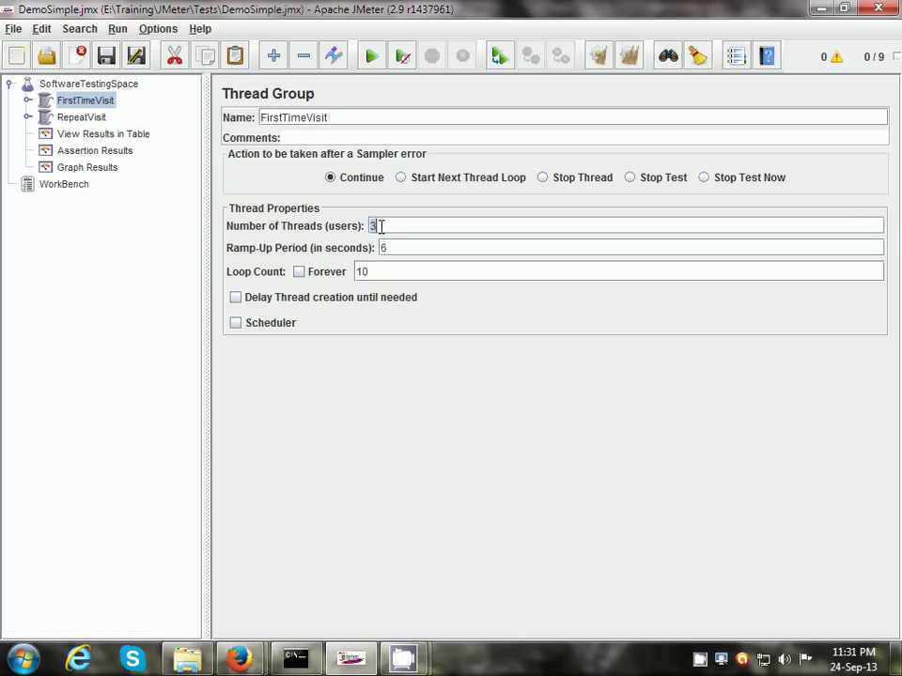
{"action": "left_click_drag", "start_coordinate": [379, 247], "coordinate": [384, 247]}
{"action": "left_click_drag", "start_coordinate": [357, 271], "coordinate": [374, 271]}
Examine the number of threads, ramp-up period and loop count of the RepeatVisit thread group.
{"action": "left_click", "coordinate": [98, 120]}
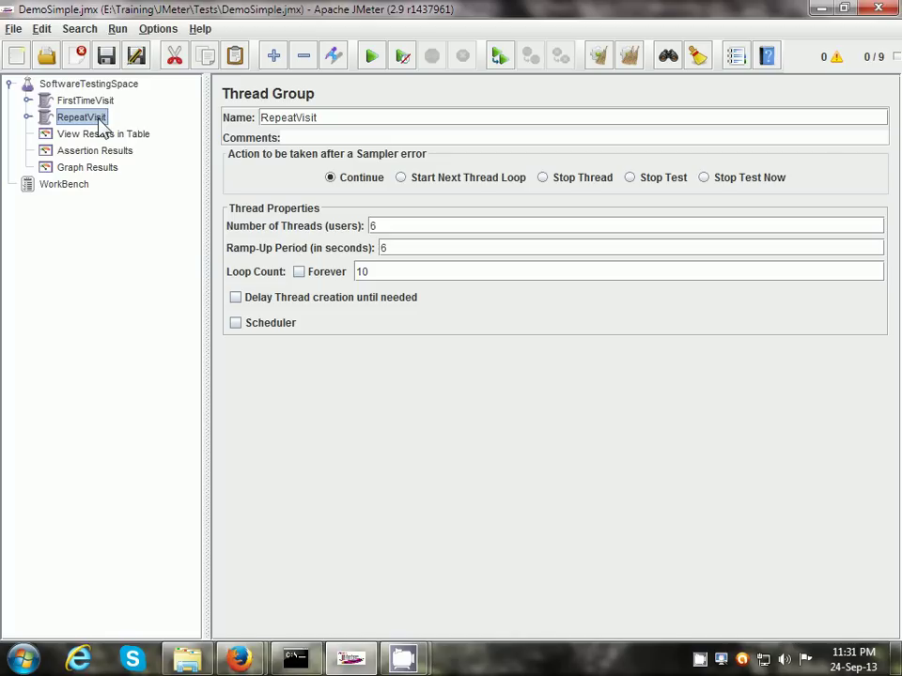
{"action": "double_click", "coordinate": [371, 227]}
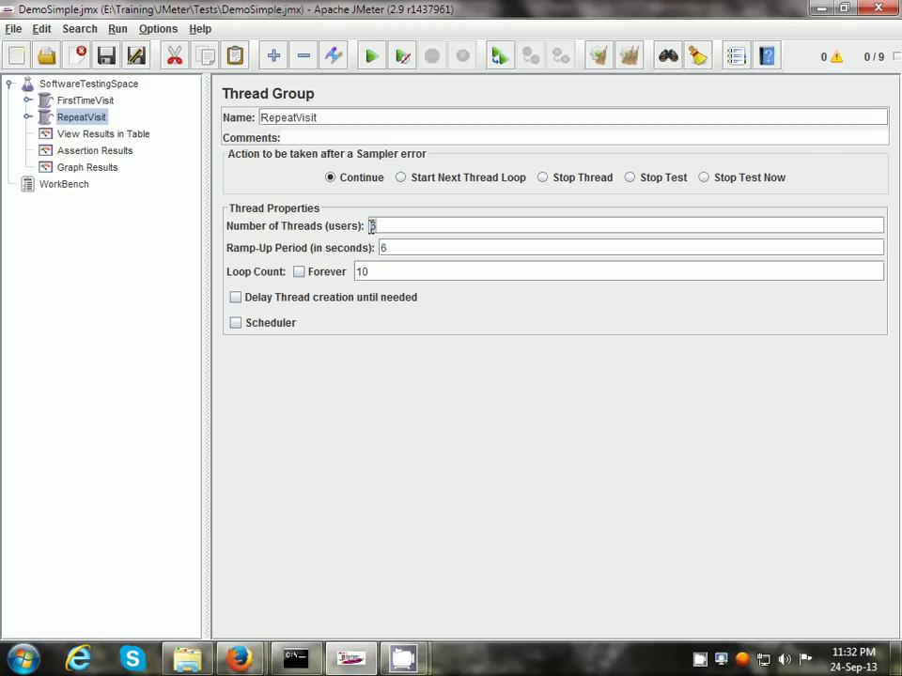
{"action": "double_click", "coordinate": [382, 248]}
{"action": "left_click_drag", "start_coordinate": [375, 272], "coordinate": [358, 271]}
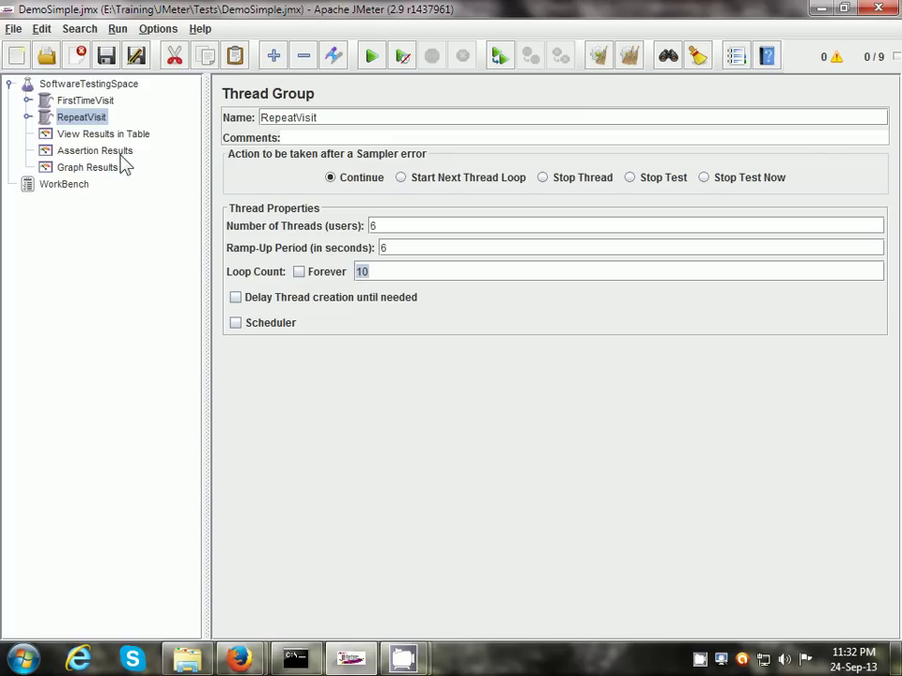
Expand the FirstTimeVisit thread group and look through its ViewHomePage, ViewProfilePage and ViewProfileImage HTTP requests.
{"action": "left_click", "coordinate": [75, 101]}
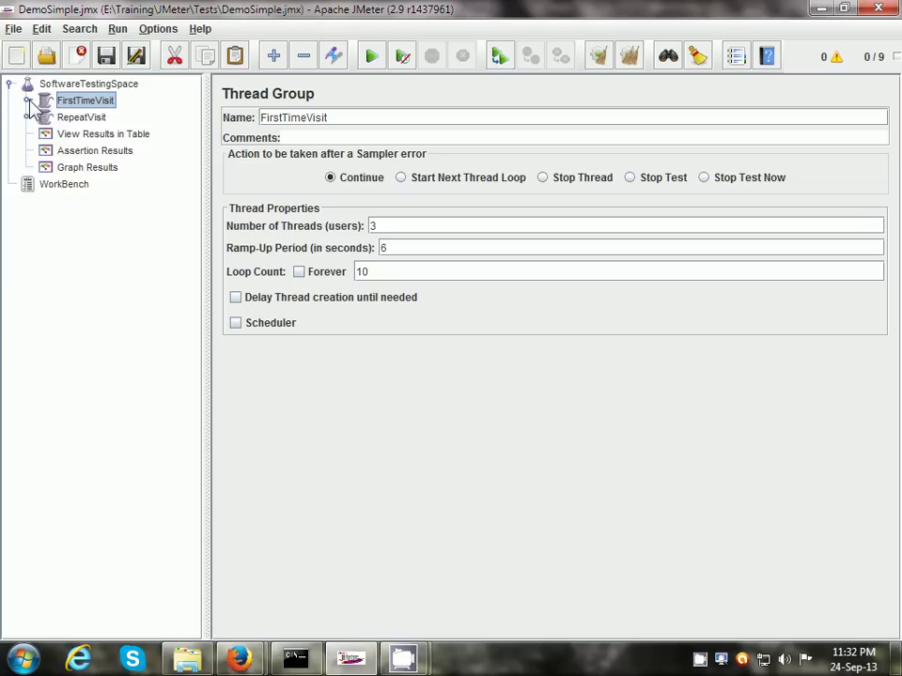
{"action": "left_click", "coordinate": [27, 100]}
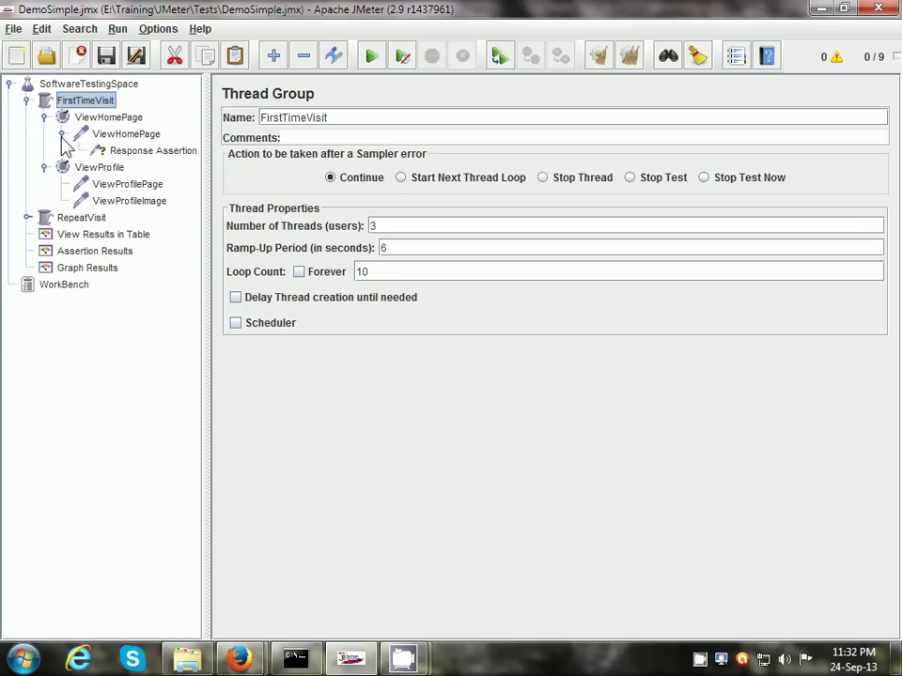
{"action": "left_click", "coordinate": [114, 139]}
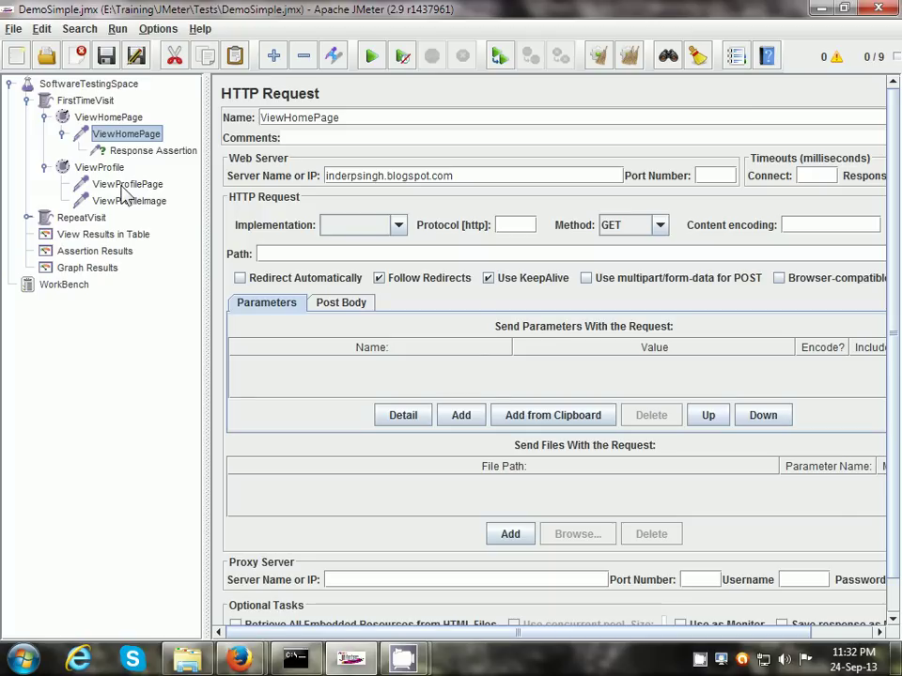
{"action": "left_click", "coordinate": [124, 185]}
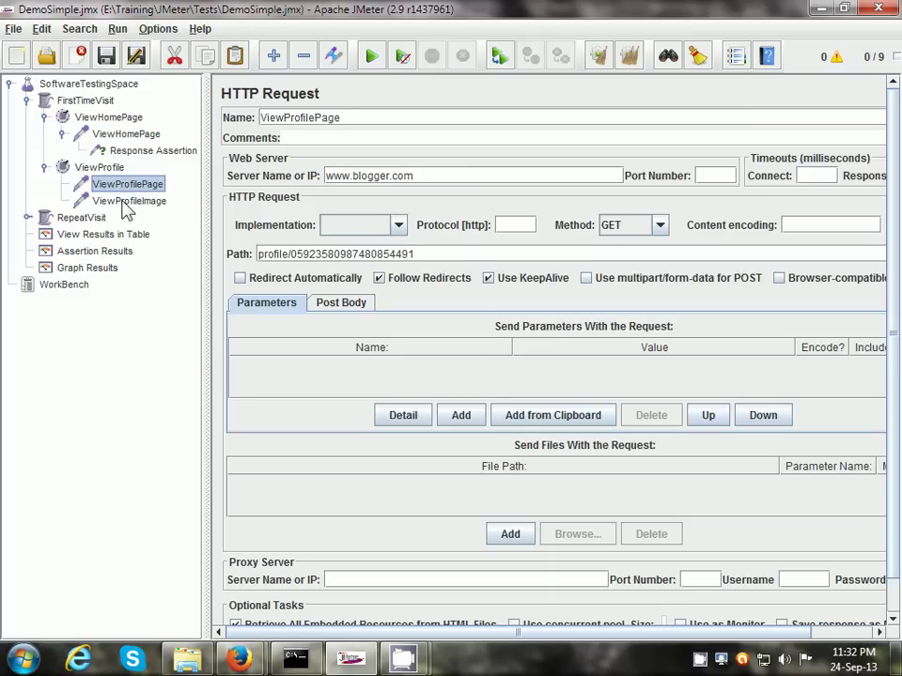
{"action": "left_click", "coordinate": [124, 202]}
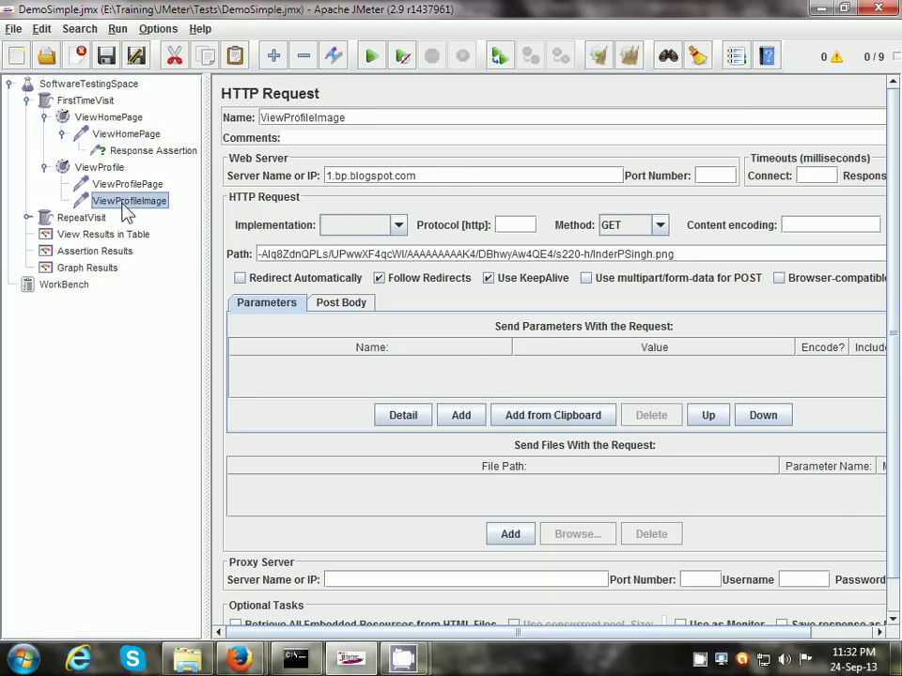
Examine the server name and path of the ViewHomePage HTTP request.
{"action": "left_click", "coordinate": [106, 139]}
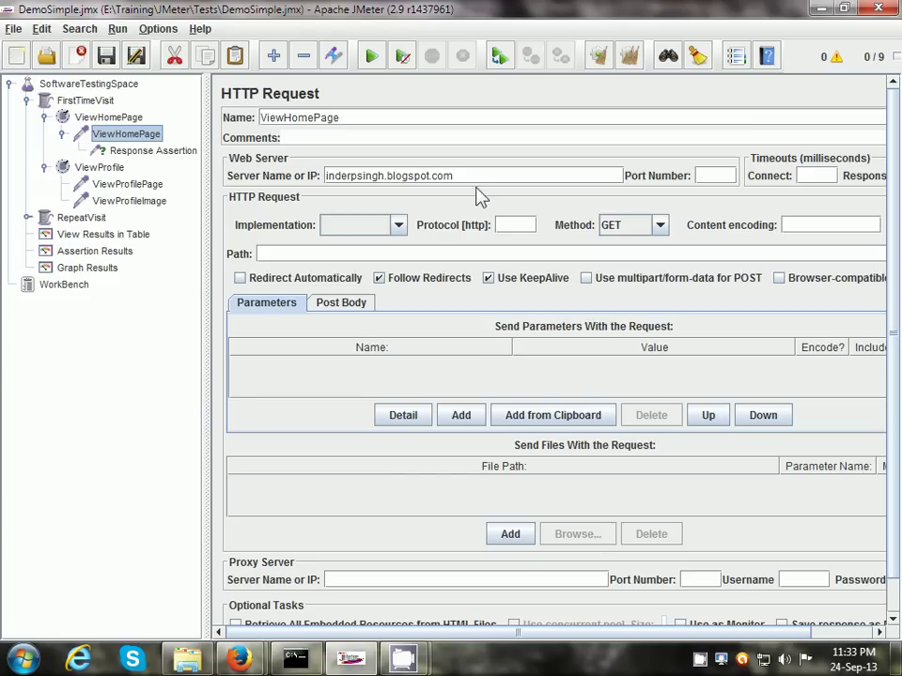
{"action": "left_click_drag", "start_coordinate": [467, 176], "coordinate": [310, 176]}
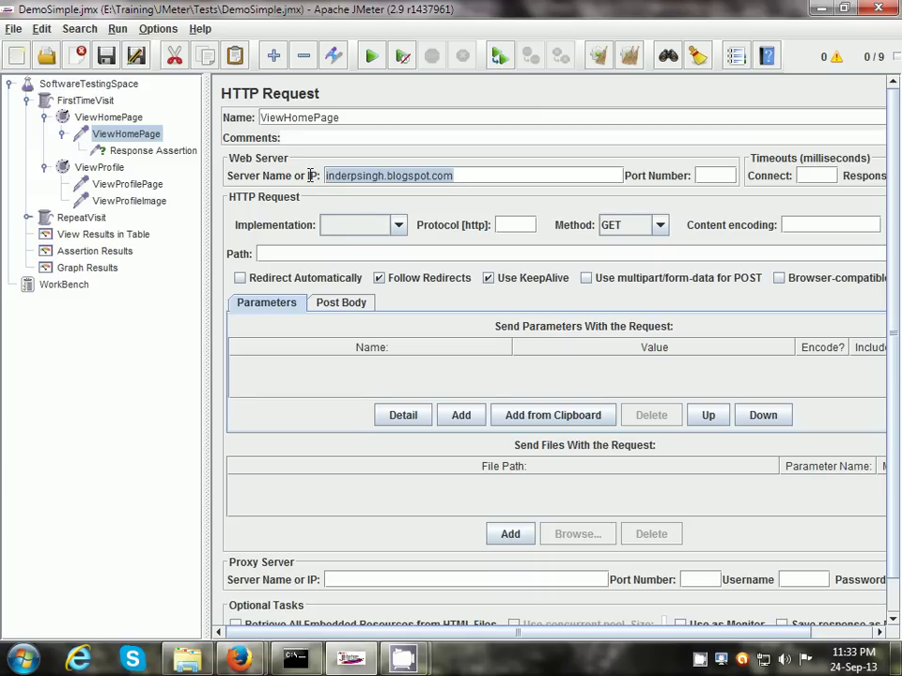
{"action": "left_click", "coordinate": [263, 254]}
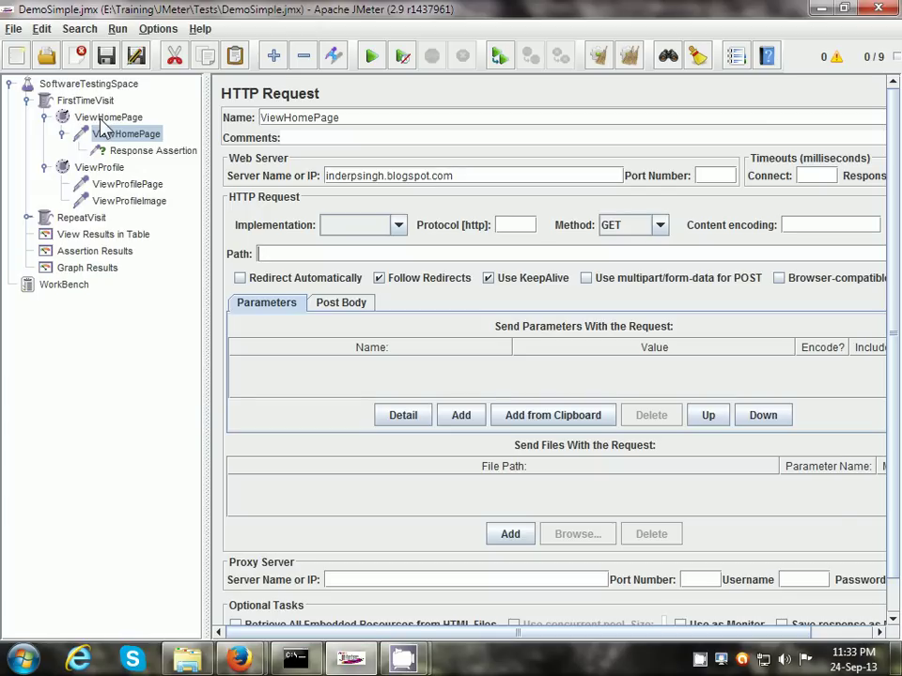
View the ViewHomePage simple controller, its HTTP request, and the Response Assertion attached to that request.
{"action": "left_click", "coordinate": [105, 119]}
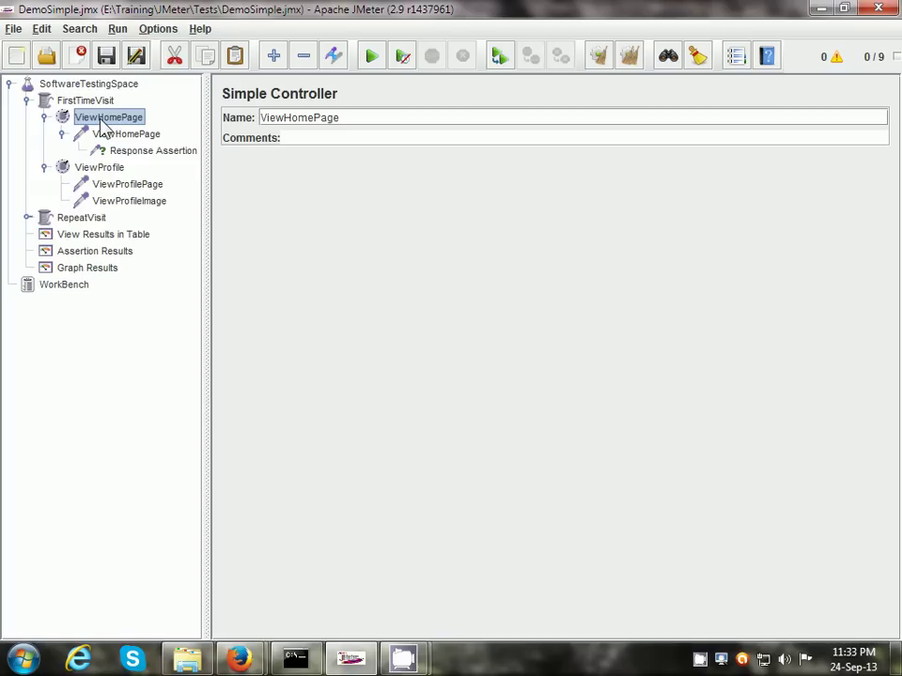
{"action": "left_click", "coordinate": [122, 135]}
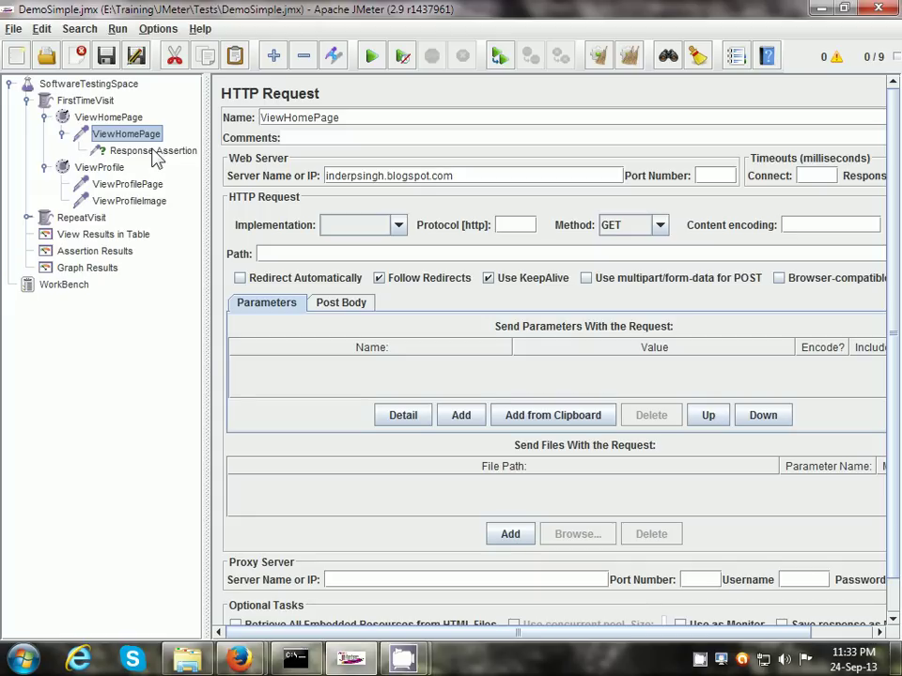
{"action": "left_click", "coordinate": [150, 151]}
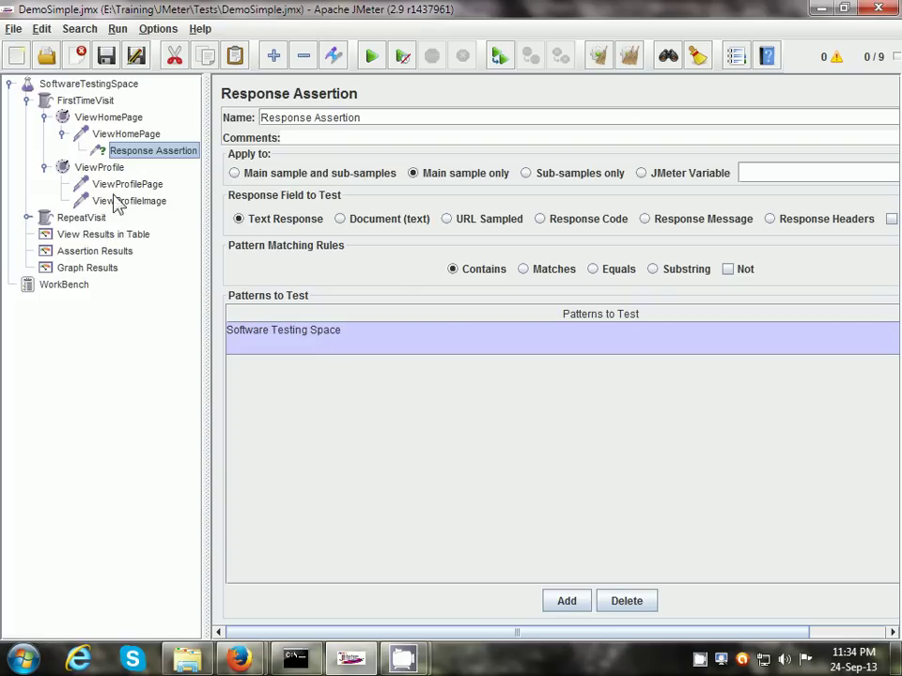
Compare the ViewHomePage and ViewProfile simple controllers and view the ViewProfilePage HTTP request.
{"action": "left_click", "coordinate": [101, 120]}
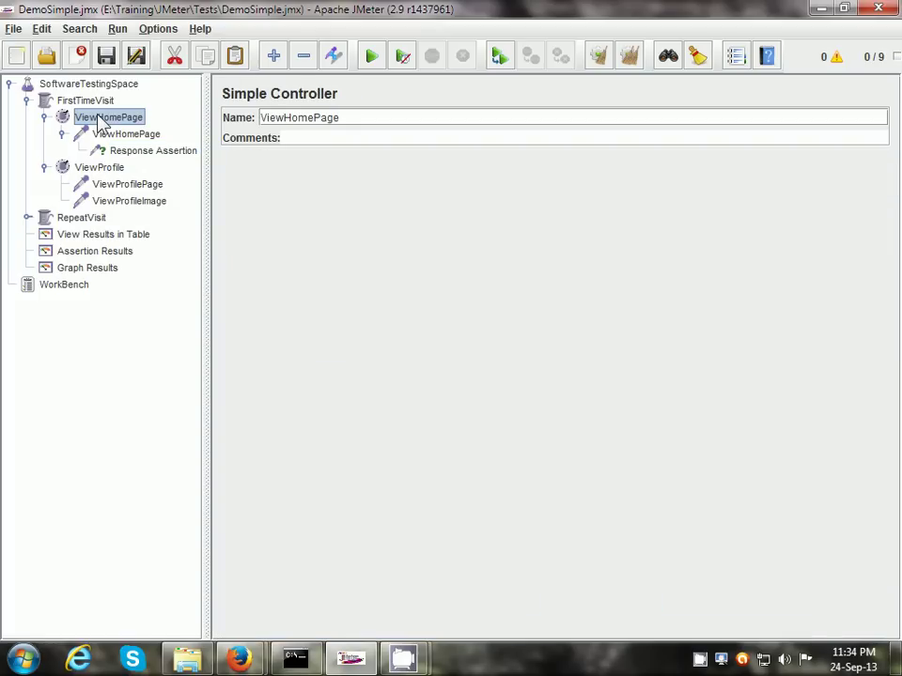
{"action": "left_click", "coordinate": [111, 170]}
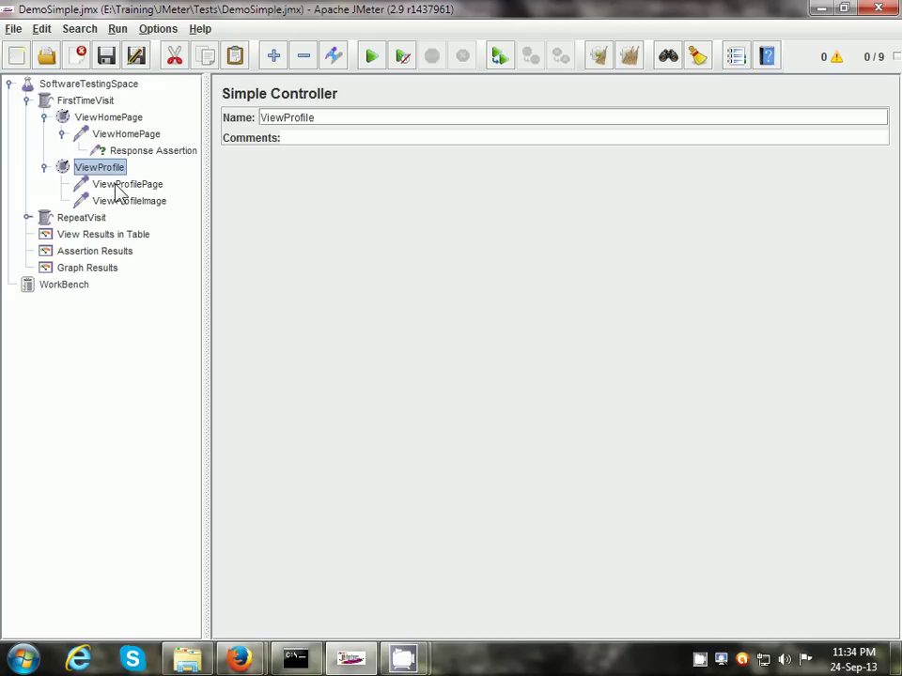
{"action": "left_click", "coordinate": [118, 188]}
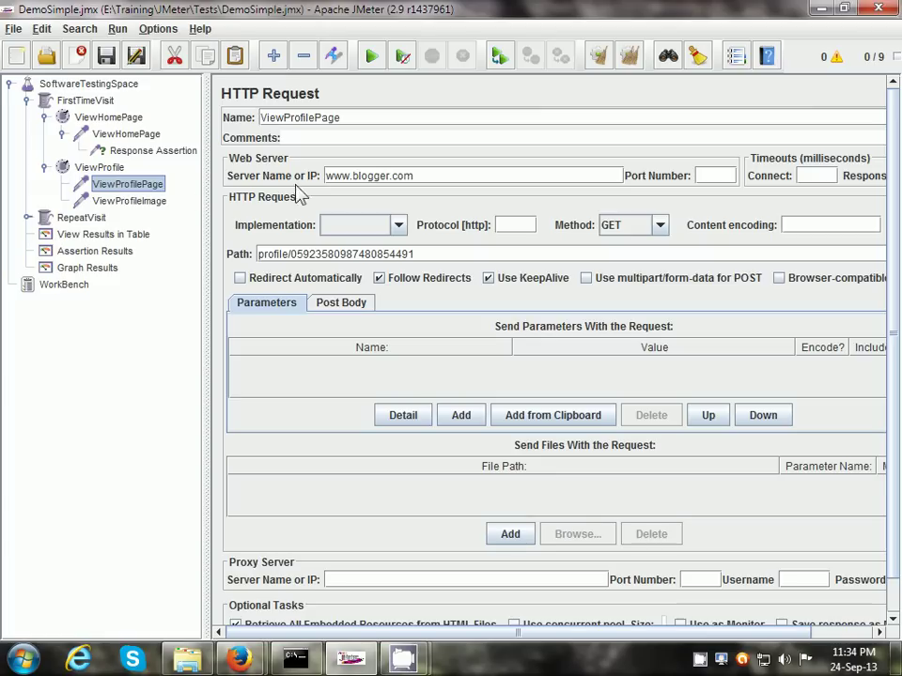
Examine the server name and path of the ViewProfilePage HTTP request and the server name of the ViewProfileImage request.
{"action": "left_click_drag", "start_coordinate": [426, 177], "coordinate": [319, 182]}
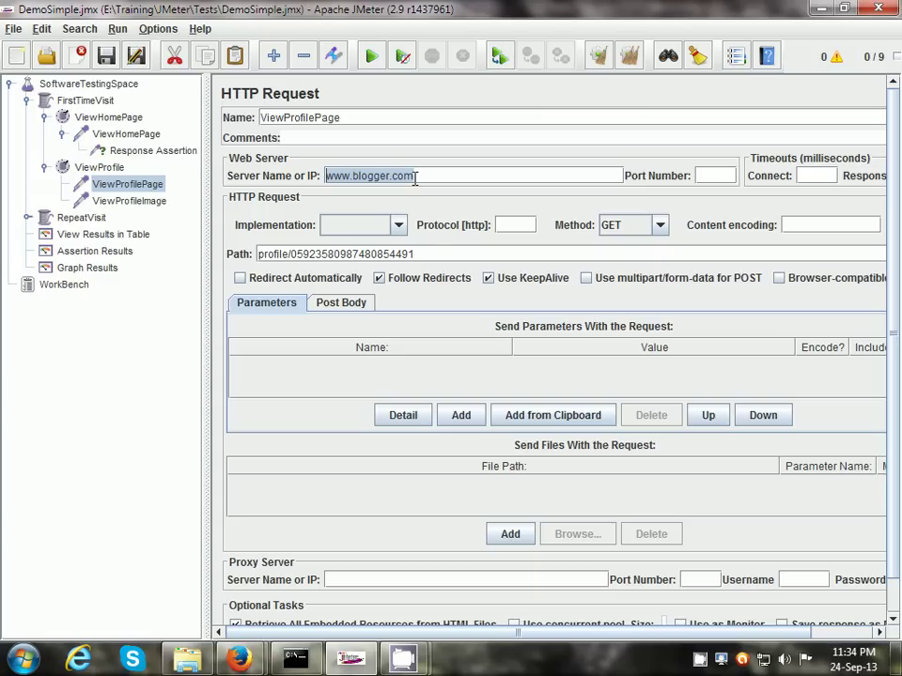
{"action": "left_click_drag", "start_coordinate": [421, 256], "coordinate": [238, 247]}
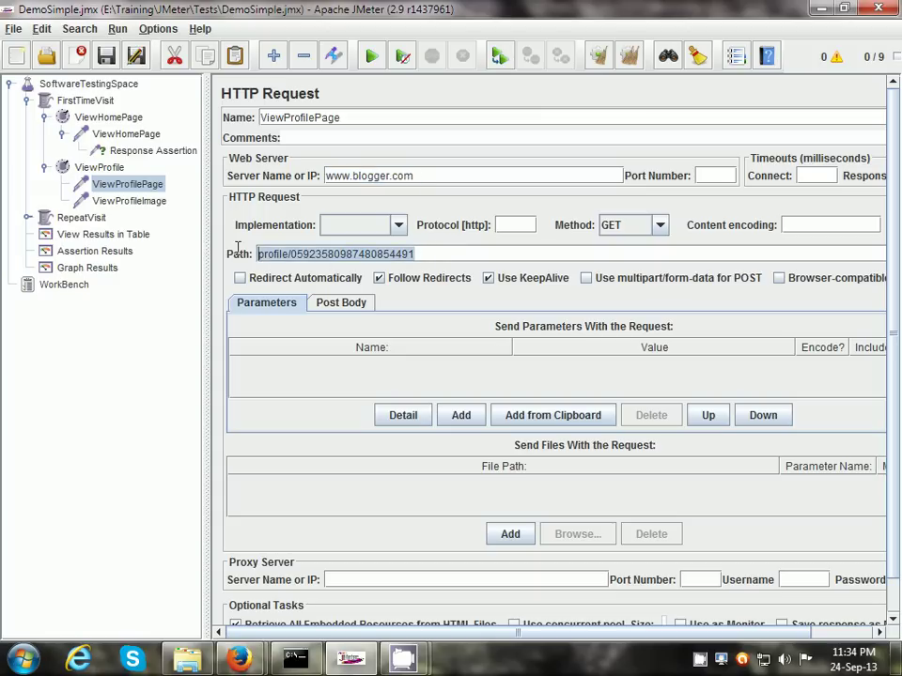
{"action": "left_click", "coordinate": [139, 203]}
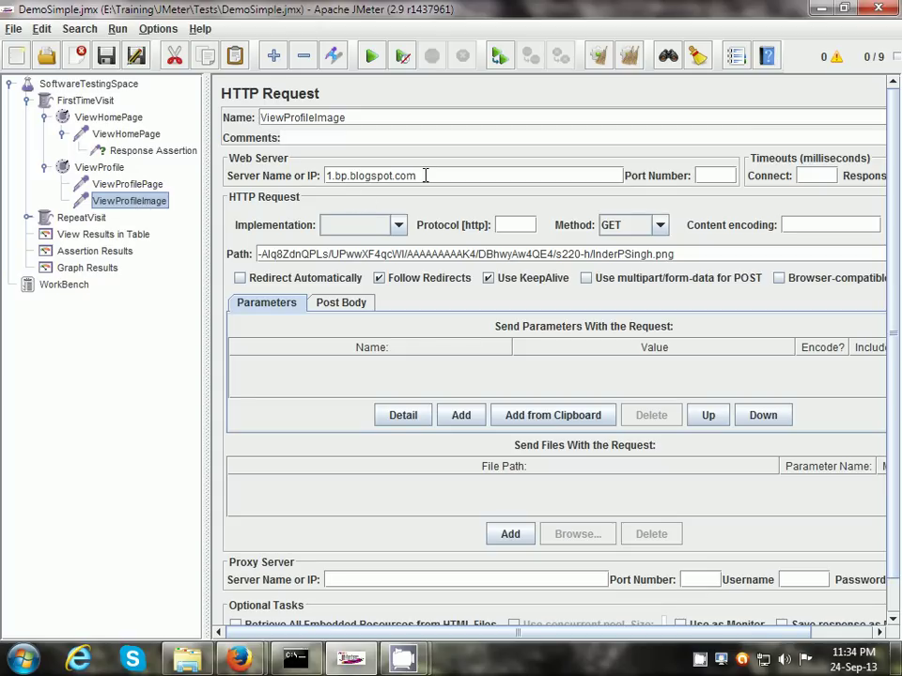
{"action": "left_click_drag", "start_coordinate": [423, 175], "coordinate": [325, 177]}
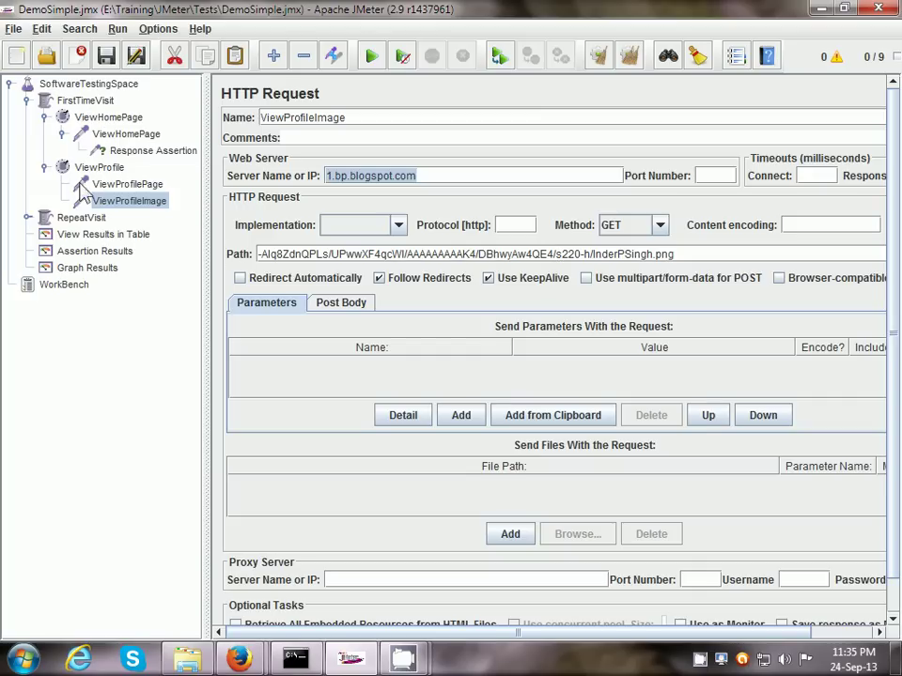
Expand the RepeatVisit thread group and view its ViewACategory simple controller and the path of the ViewTestAutomation HTTP request.
{"action": "left_click", "coordinate": [73, 220]}
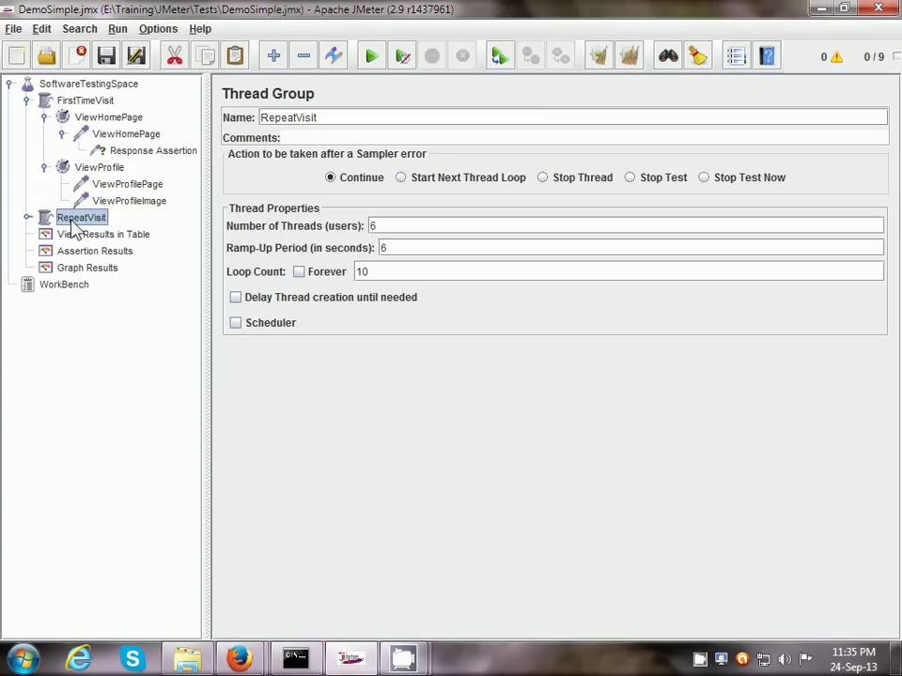
{"action": "left_click", "coordinate": [28, 217]}
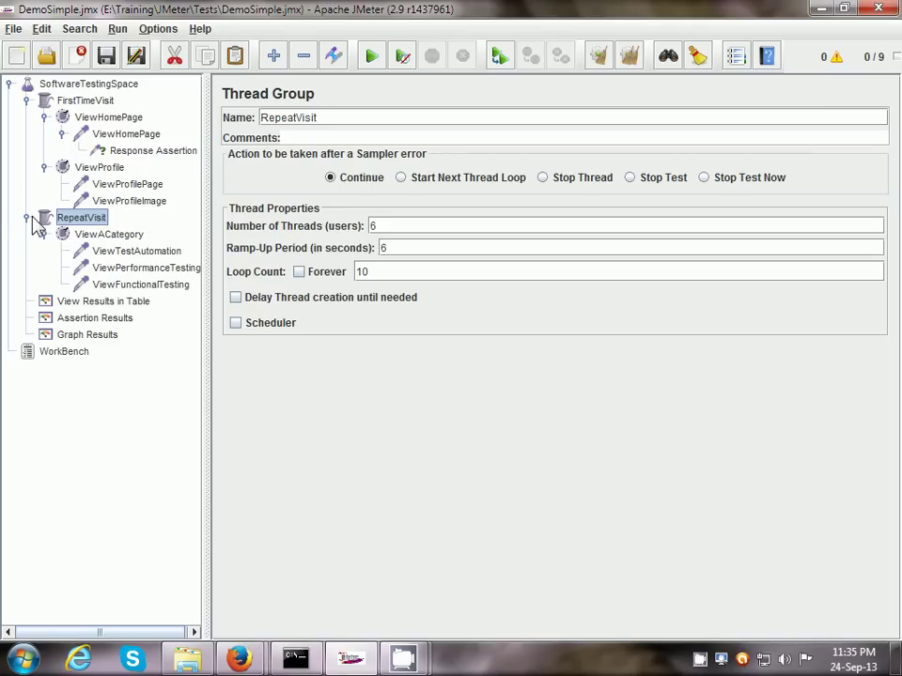
{"action": "left_click", "coordinate": [113, 234]}
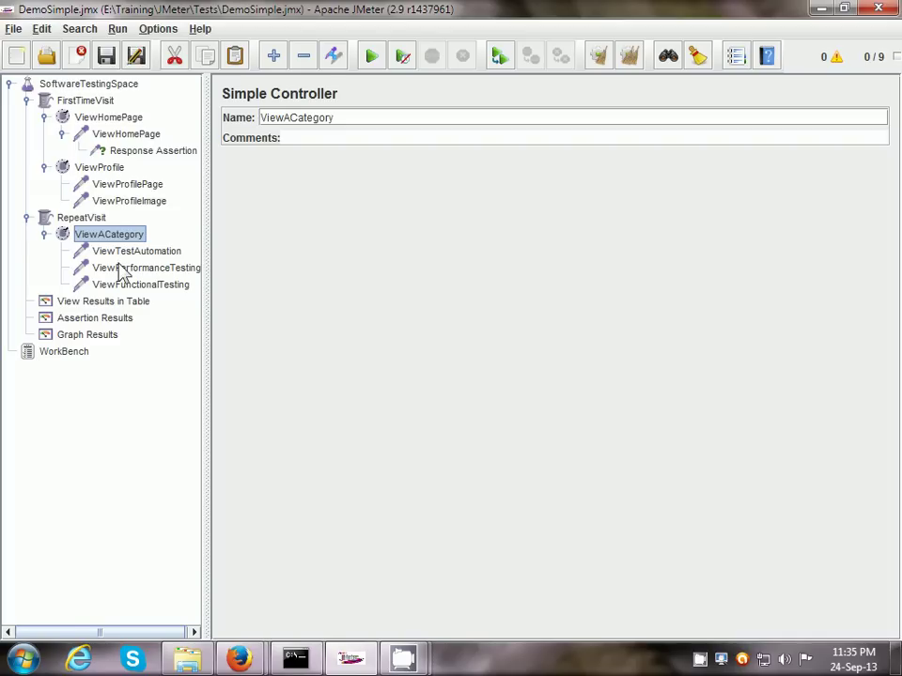
{"action": "left_click", "coordinate": [124, 254]}
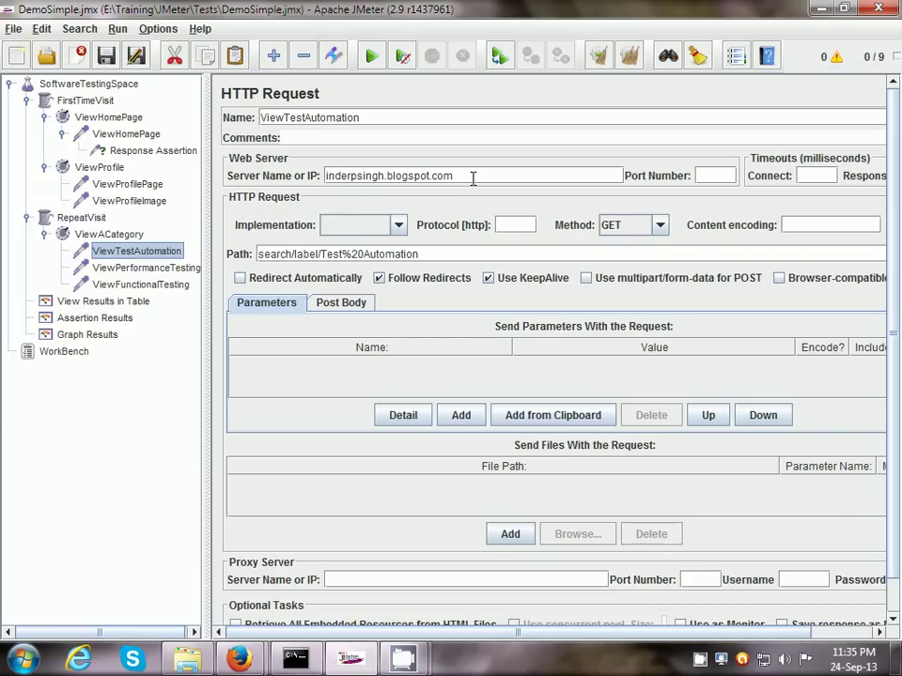
{"action": "triple_click", "coordinate": [254, 254]}
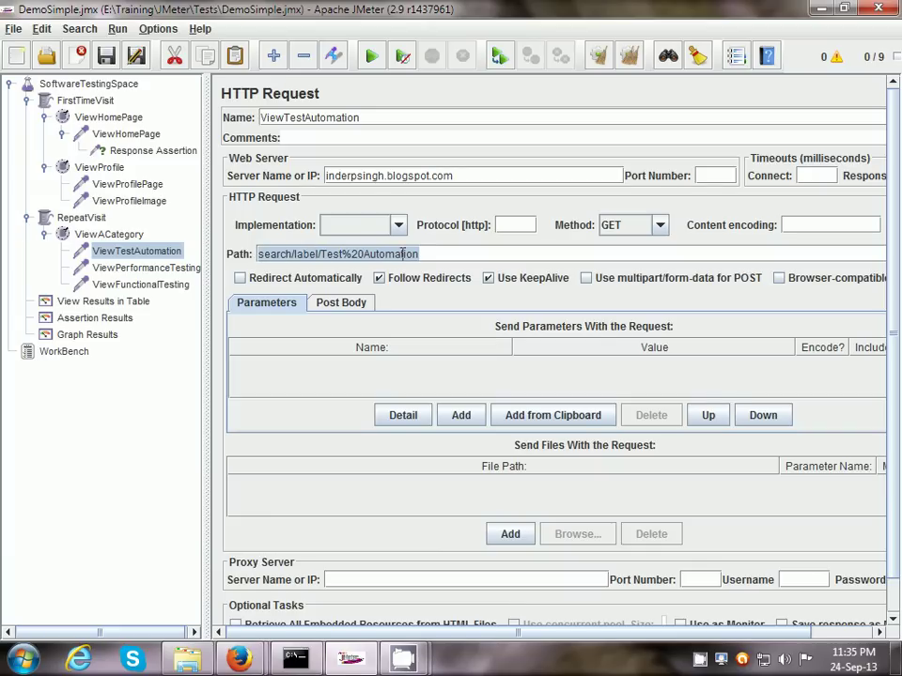
Examine the server name and path of the ViewPerformanceTesting HTTP request and view the ViewFunctionalTesting request.
{"action": "left_click", "coordinate": [166, 271]}
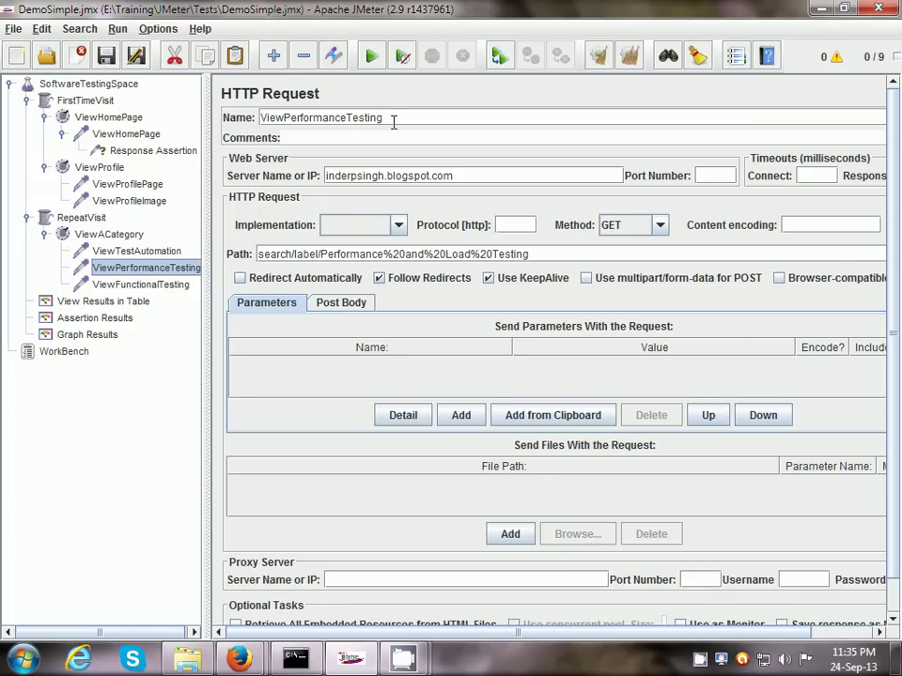
{"action": "left_click_drag", "start_coordinate": [454, 176], "coordinate": [325, 176]}
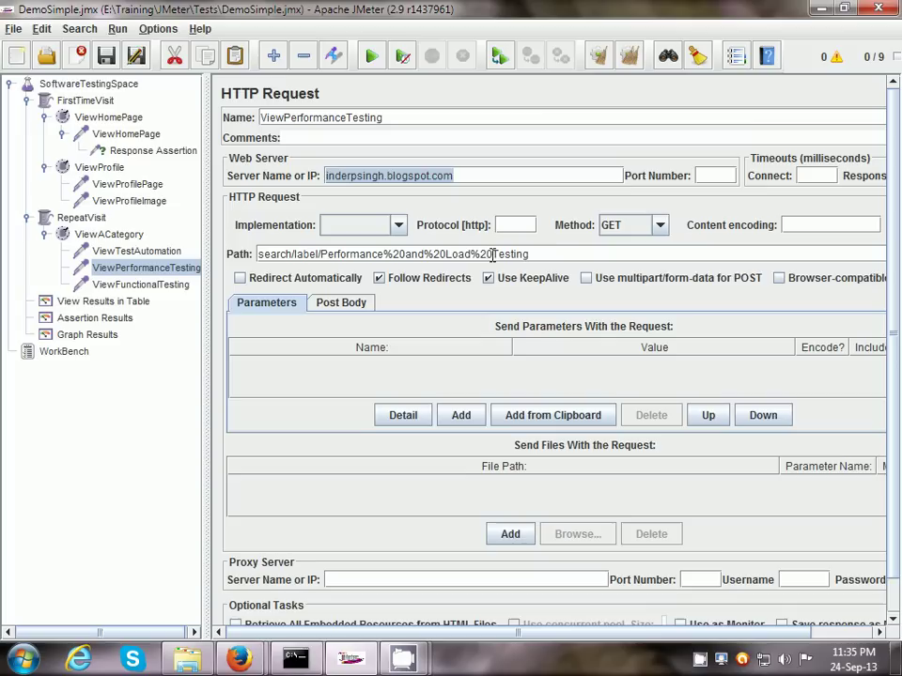
{"action": "left_click", "coordinate": [529, 254]}
{"action": "left_click", "coordinate": [258, 254], "text": "shift"}
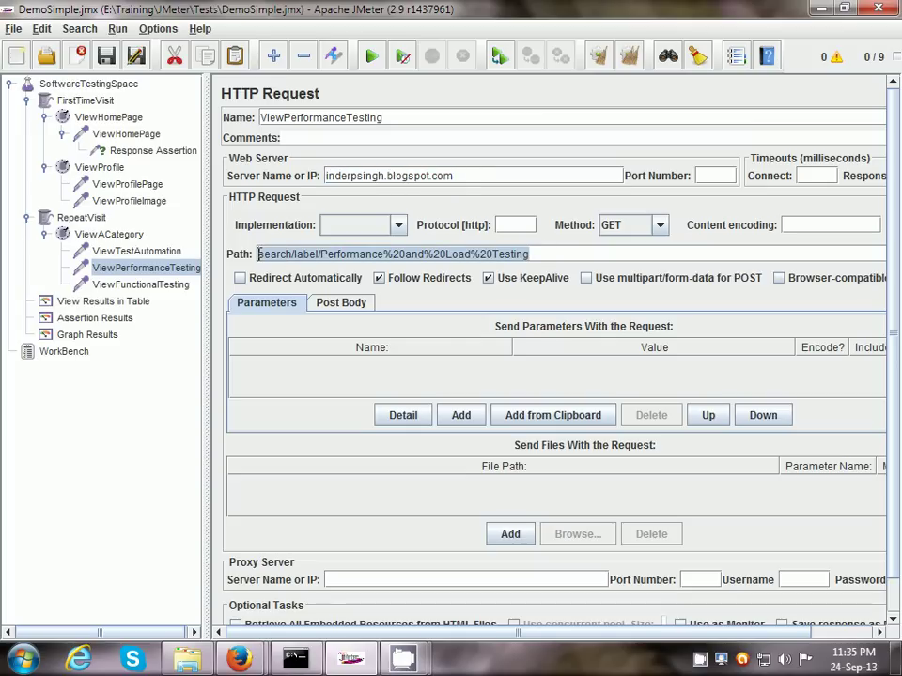
{"action": "left_click", "coordinate": [151, 287]}
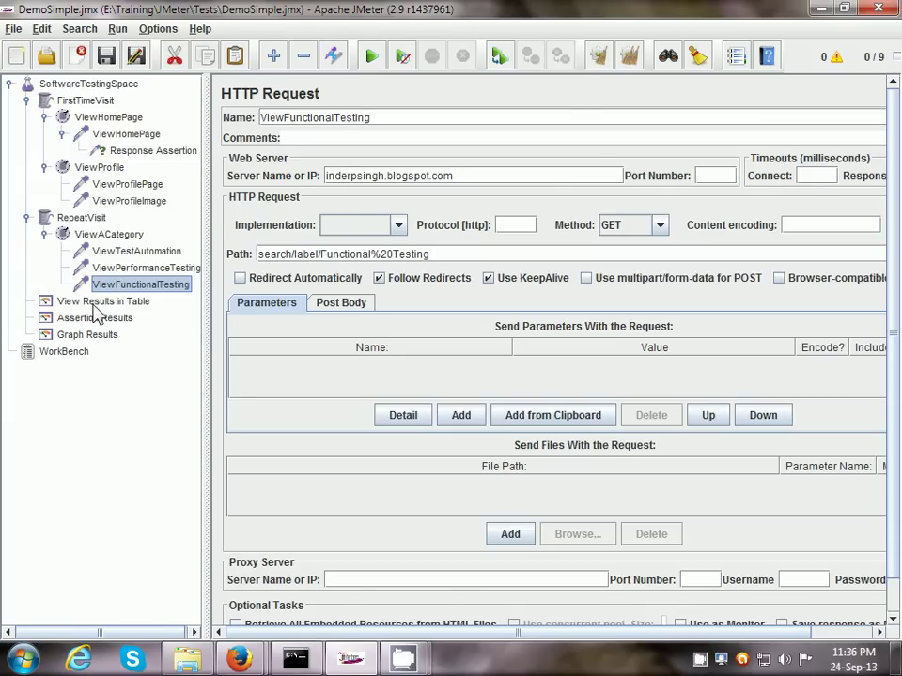
View the View Results in Table and Graph Results listeners of the test plan.
{"action": "left_click", "coordinate": [94, 302]}
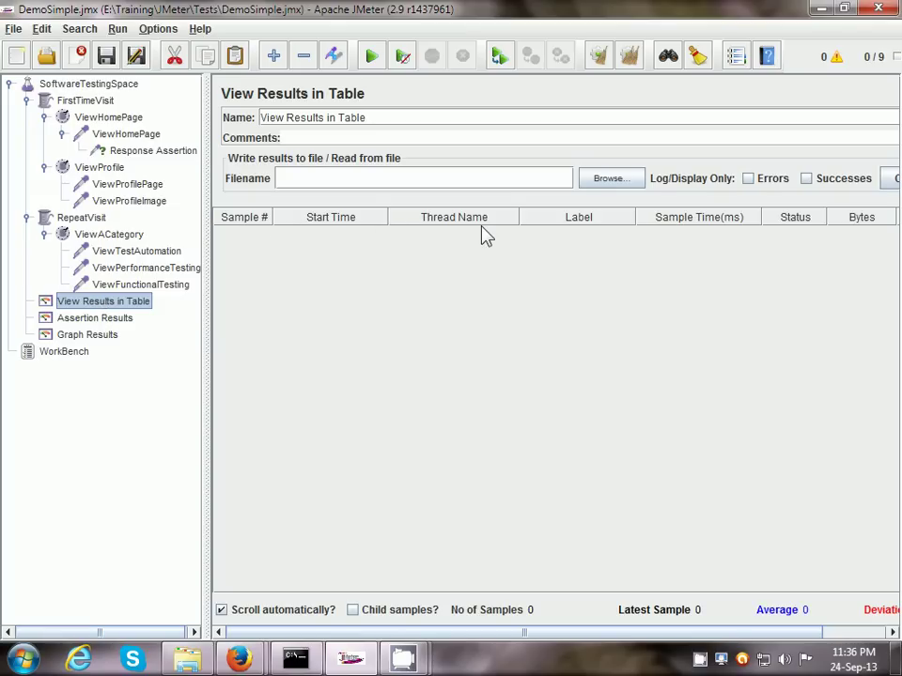
{"action": "left_click", "coordinate": [86, 337]}
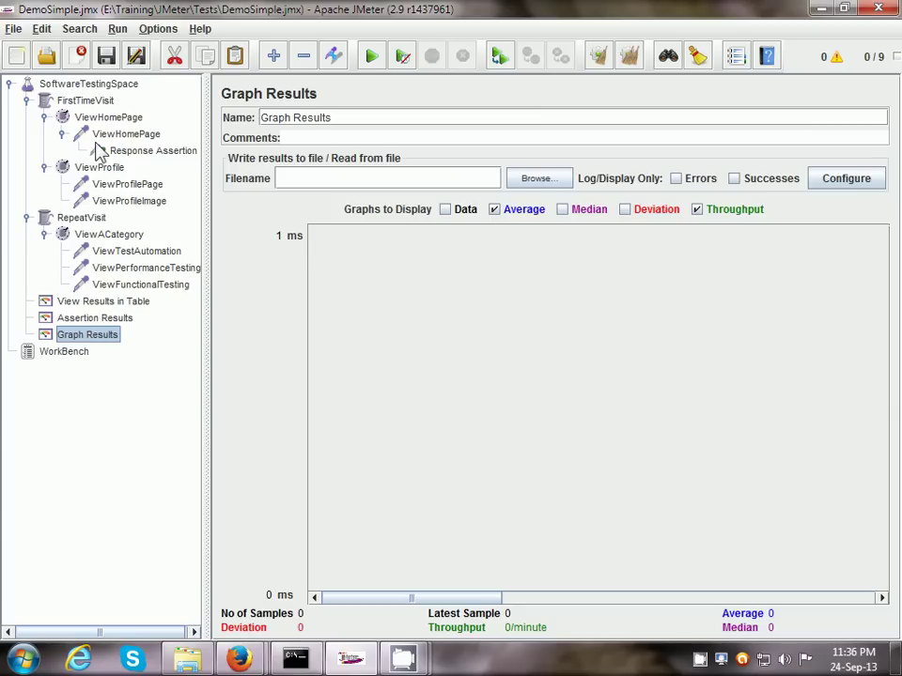
Compare the number of threads in the FirstTimeVisit and RepeatVisit thread groups.
{"action": "left_click", "coordinate": [103, 102]}
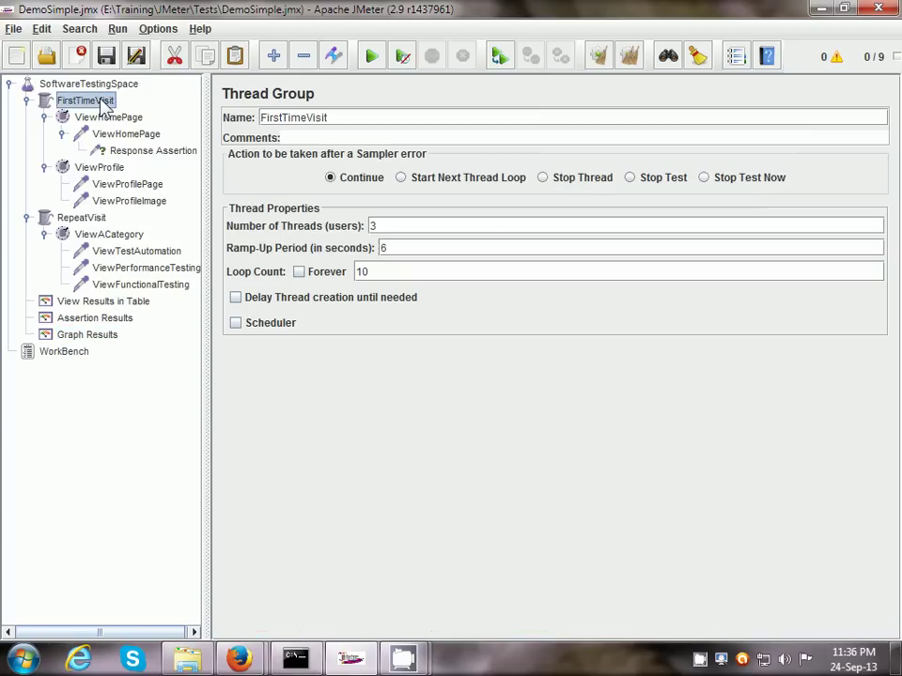
{"action": "left_click", "coordinate": [390, 227]}
{"action": "double_click", "coordinate": [373, 227]}
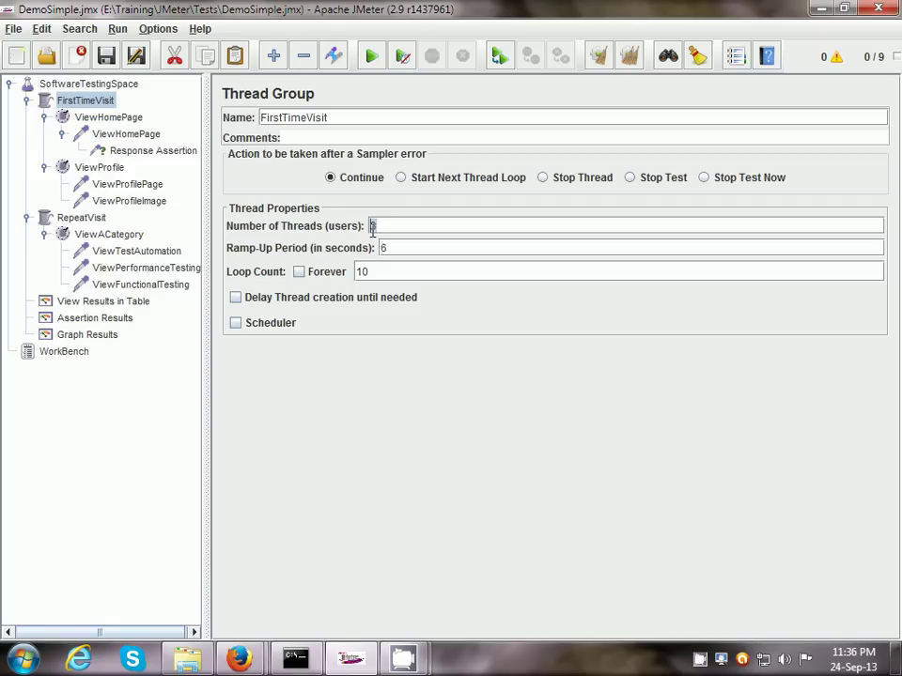
{"action": "left_click", "coordinate": [93, 222]}
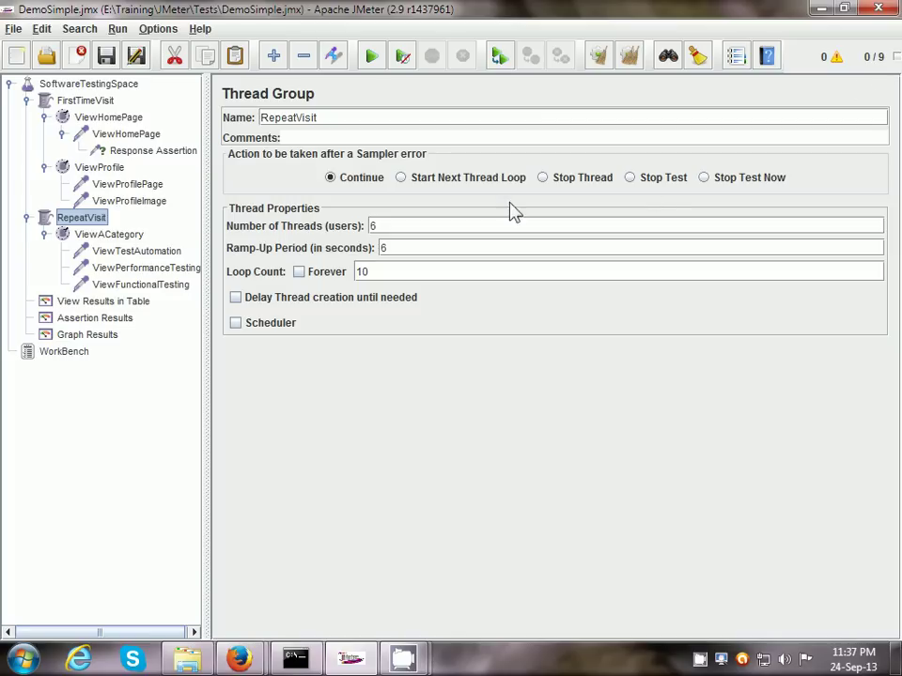
Run the test plan and show its samples in the View Results in Table listener.
{"action": "left_click", "coordinate": [373, 58]}
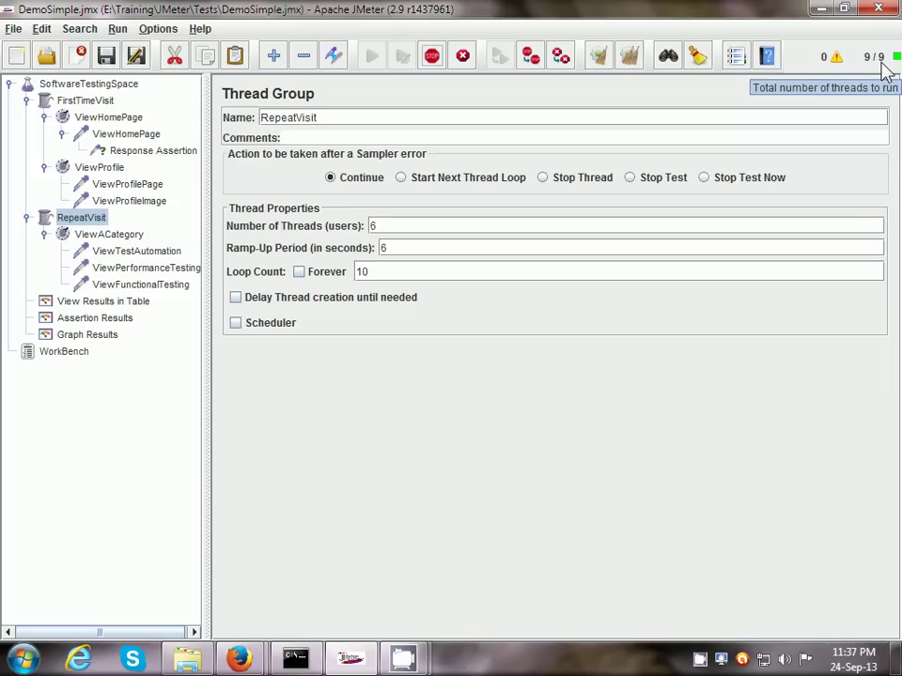
{"action": "left_click", "coordinate": [111, 304]}
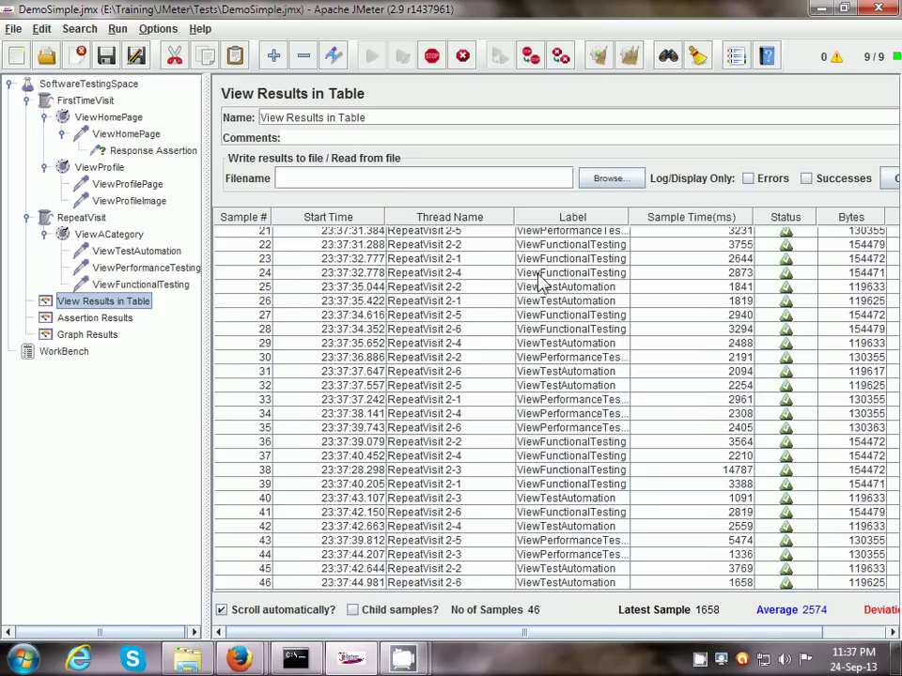
Widen the Label column of the results table to fit the full request names and turn off automatic scrolling.
{"action": "left_click_drag", "start_coordinate": [628, 217], "coordinate": [655, 213]}
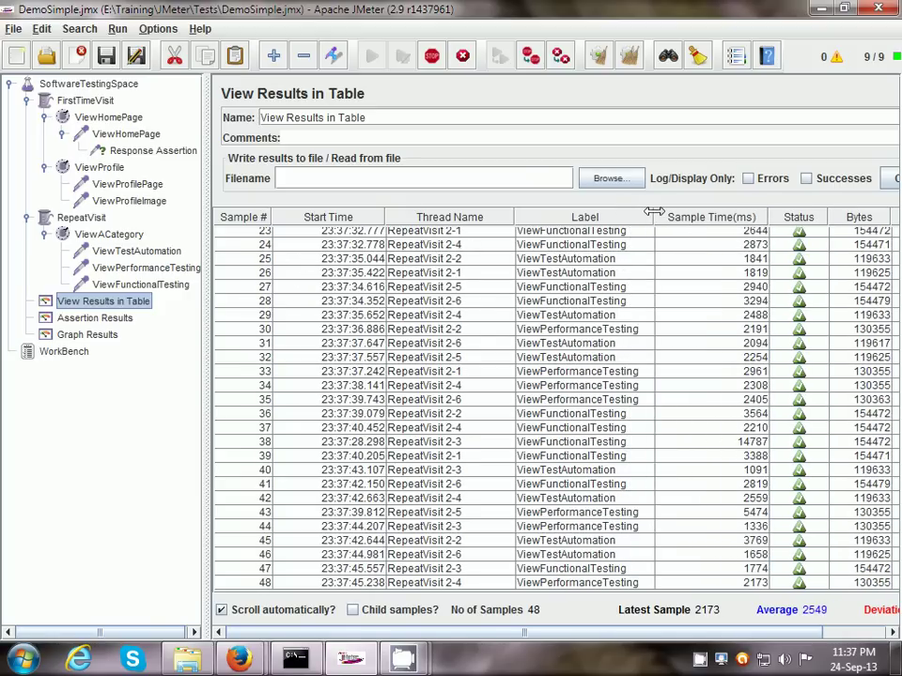
{"action": "left_click", "coordinate": [222, 610]}
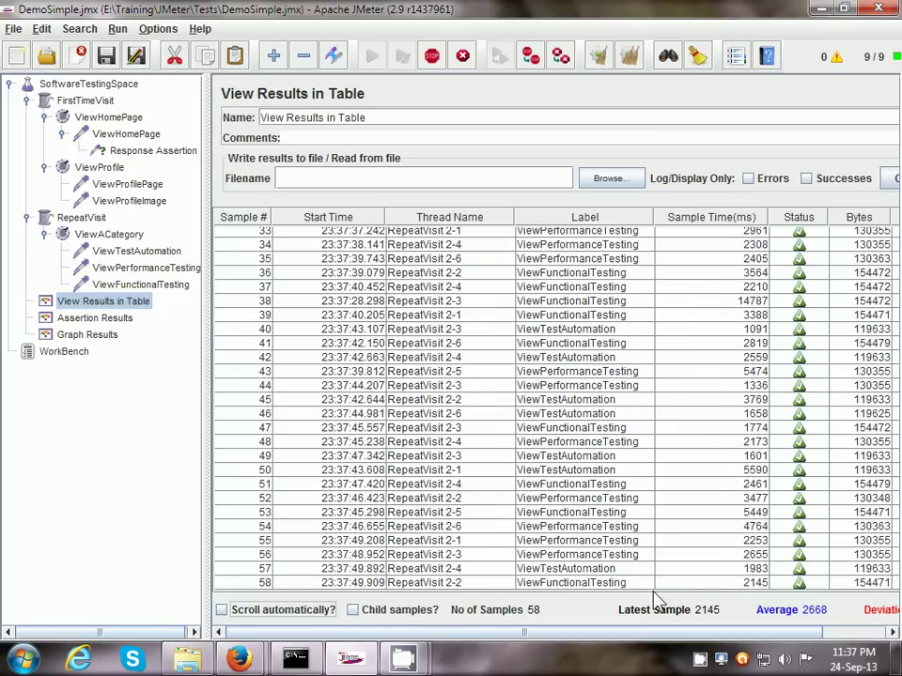
{"action": "left_click", "coordinate": [855, 632]}
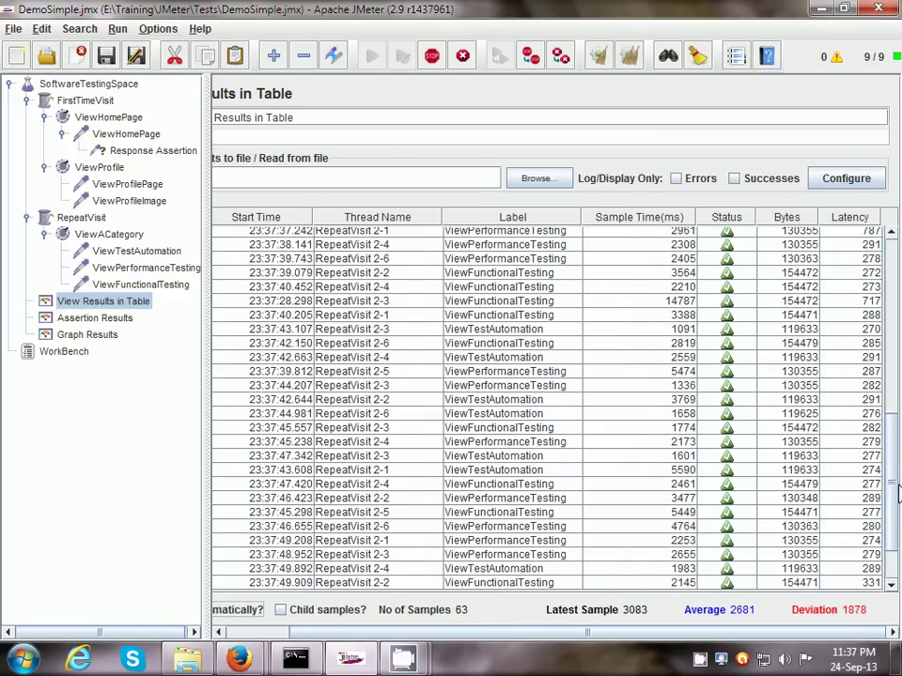
{"action": "left_click_drag", "start_coordinate": [895, 491], "coordinate": [892, 315]}
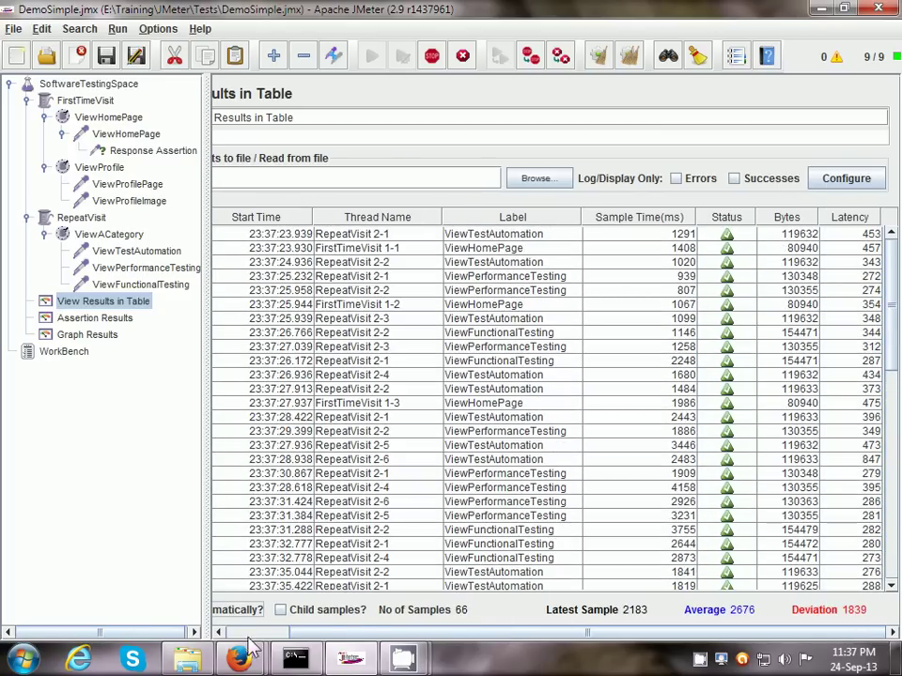
{"action": "left_click", "coordinate": [249, 633]}
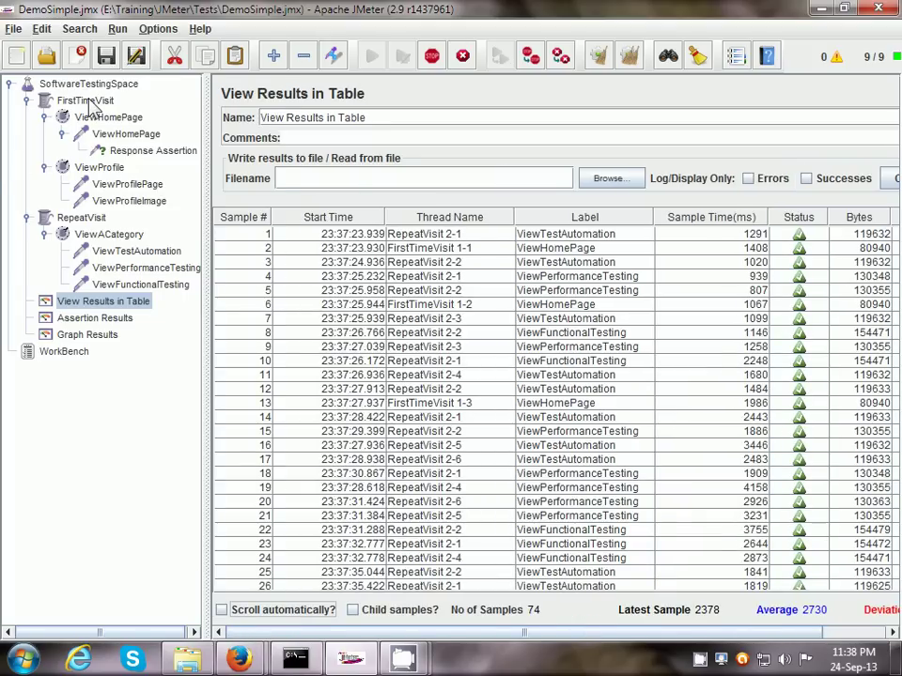
Highlight the FirstTimeVisit 1-1 samples for the first ViewHomePage, the ViewProfilePage and the second ViewHomePage request in the results table.
{"action": "left_click", "coordinate": [454, 249]}
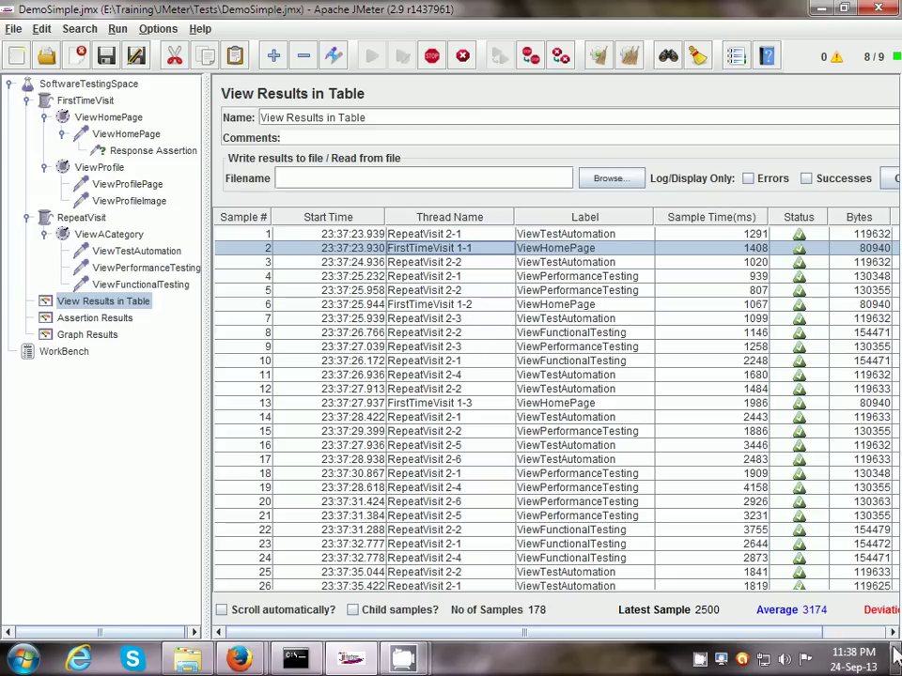
{"action": "left_click", "coordinate": [843, 632]}
{"action": "left_click", "coordinate": [890, 586]}
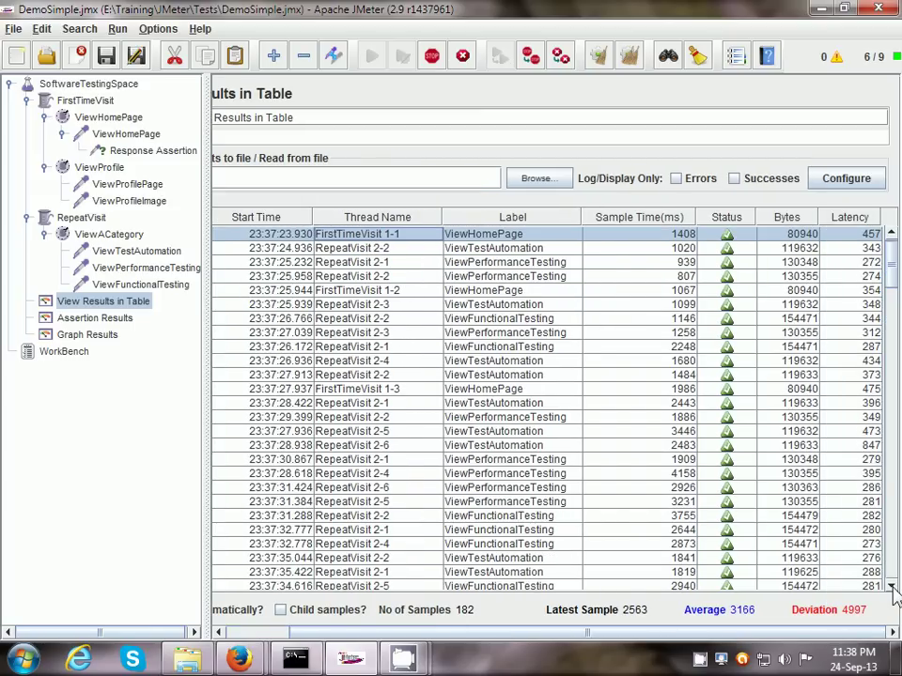
{"action": "left_click", "coordinate": [891, 586]}
{"action": "left_click", "coordinate": [891, 586]}
{"action": "left_click", "coordinate": [891, 586]}
{"action": "left_click_drag", "start_coordinate": [892, 587], "coordinate": [891, 587]}
{"action": "left_click", "coordinate": [380, 432]}
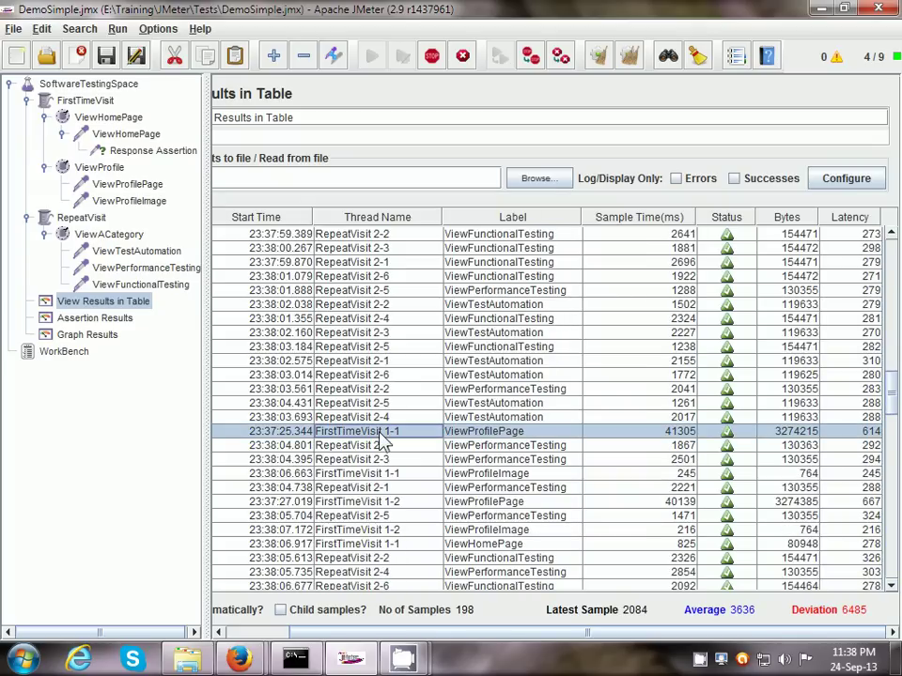
{"action": "left_click", "coordinate": [322, 544], "text": "ctrl"}
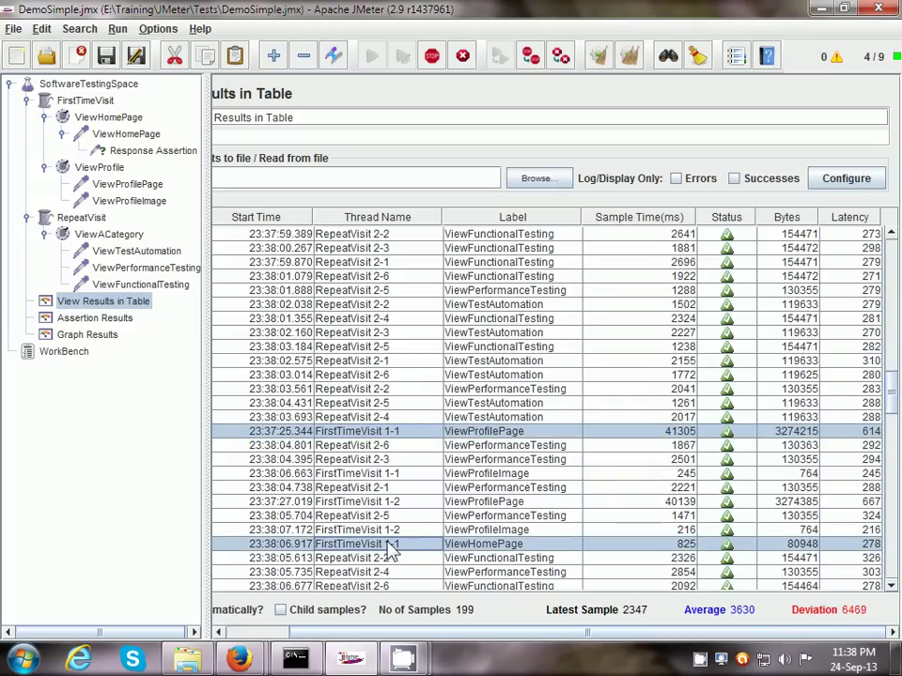
Review the FirstTimeVisit 1-1 samples in order, adding its ViewProfileImage sample to the selection and deselecting its second ViewHomePage sample.
{"action": "left_click_drag", "start_coordinate": [898, 404], "coordinate": [899, 248]}
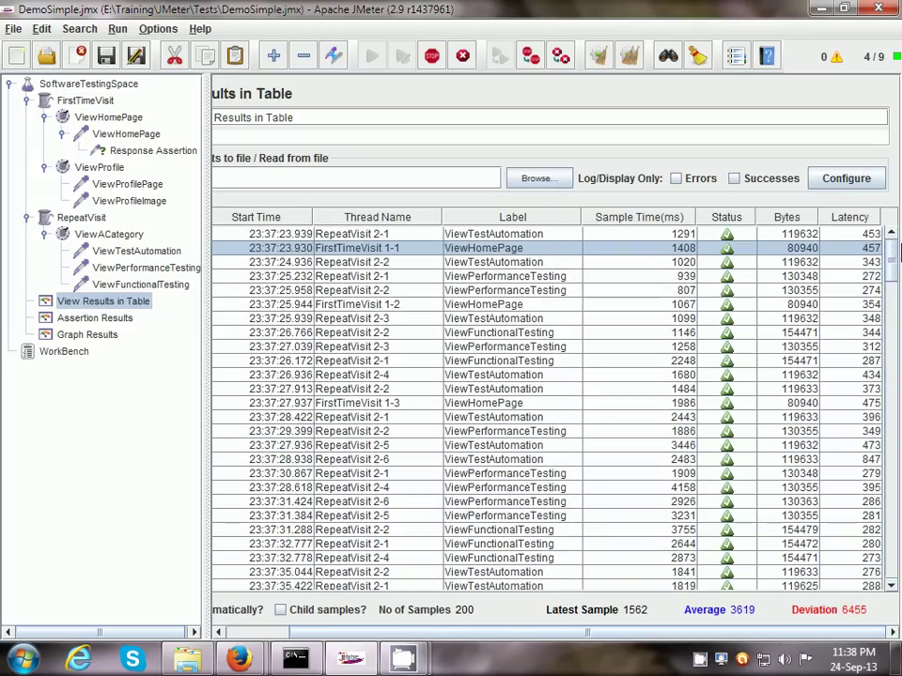
{"action": "scroll", "coordinate": [193, 474], "scroll_direction": "left", "scroll_amount": 3}
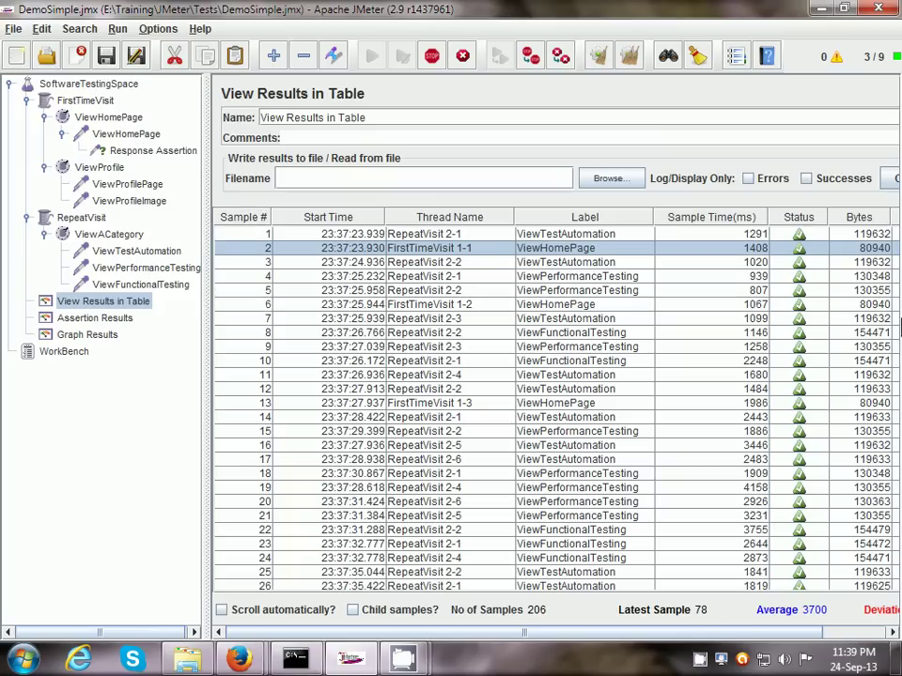
{"action": "scroll", "coordinate": [662, 484], "scroll_direction": "right", "scroll_amount": 3}
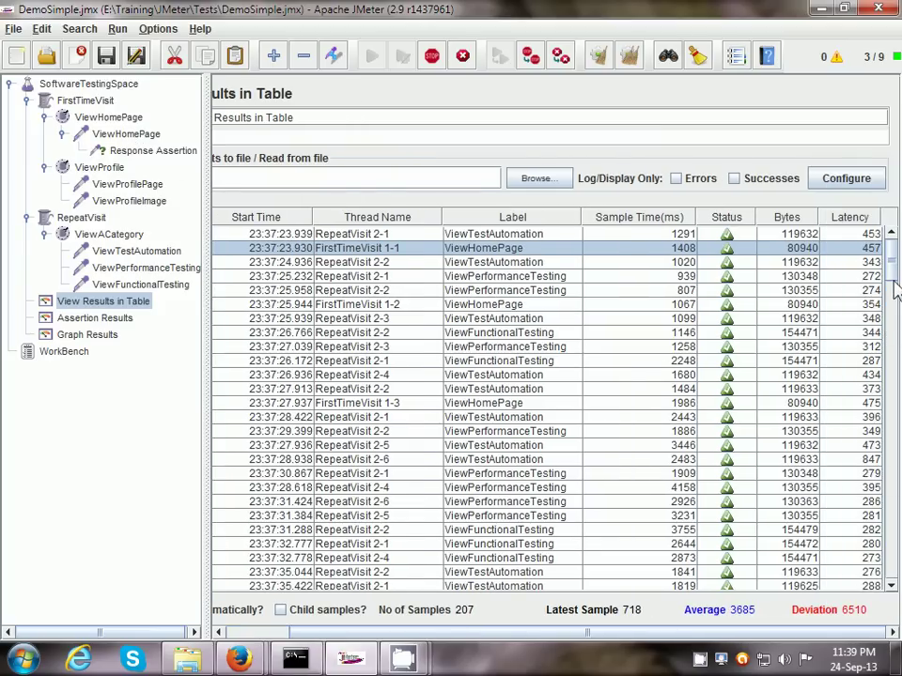
{"action": "left_click_drag", "start_coordinate": [896, 282], "coordinate": [897, 435]}
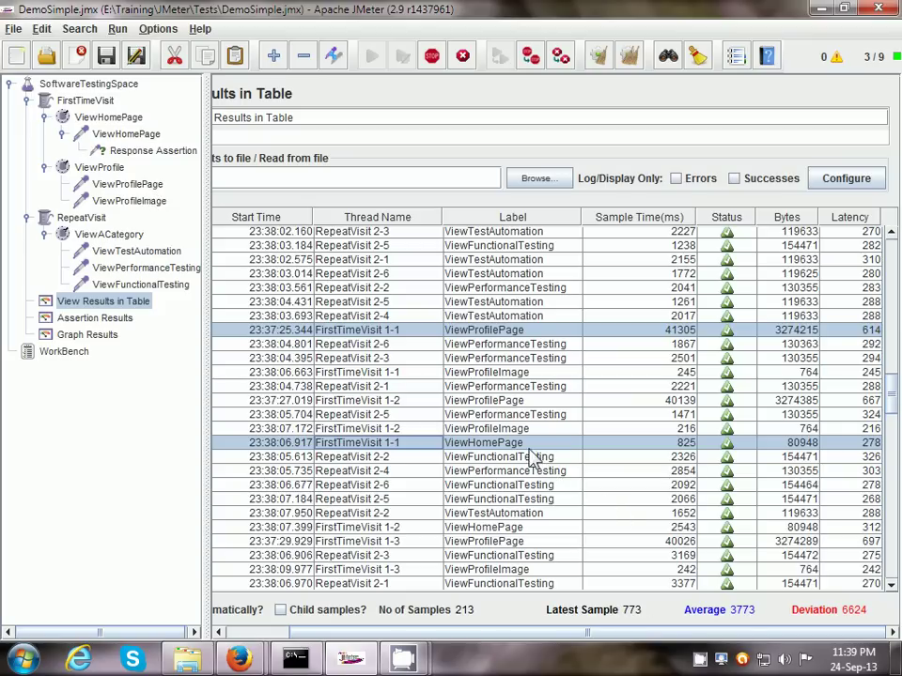
{"action": "left_click", "coordinate": [496, 374], "text": "ctrl"}
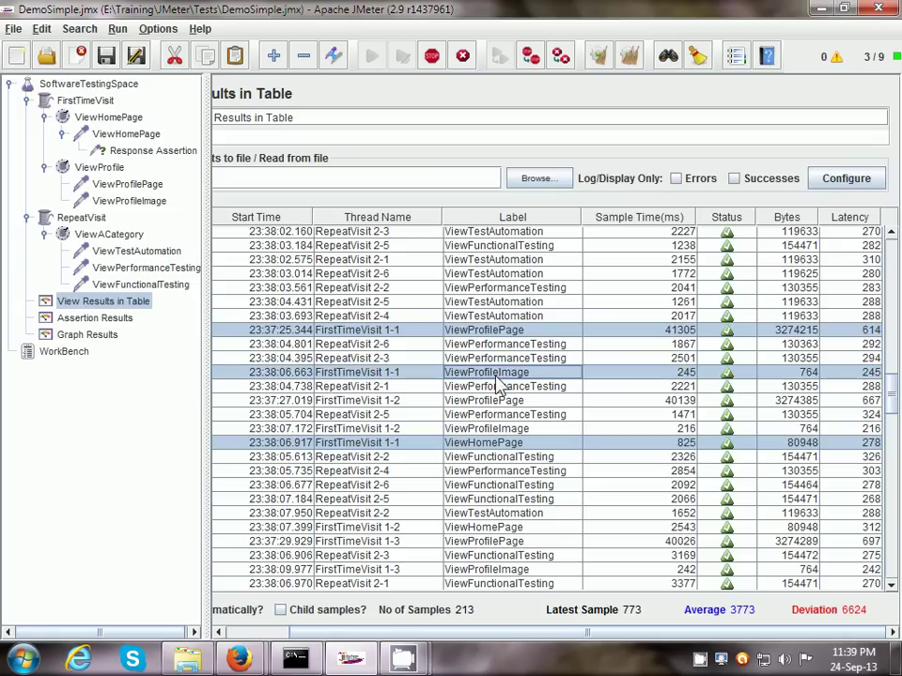
{"action": "left_click", "coordinate": [503, 446], "text": "ctrl"}
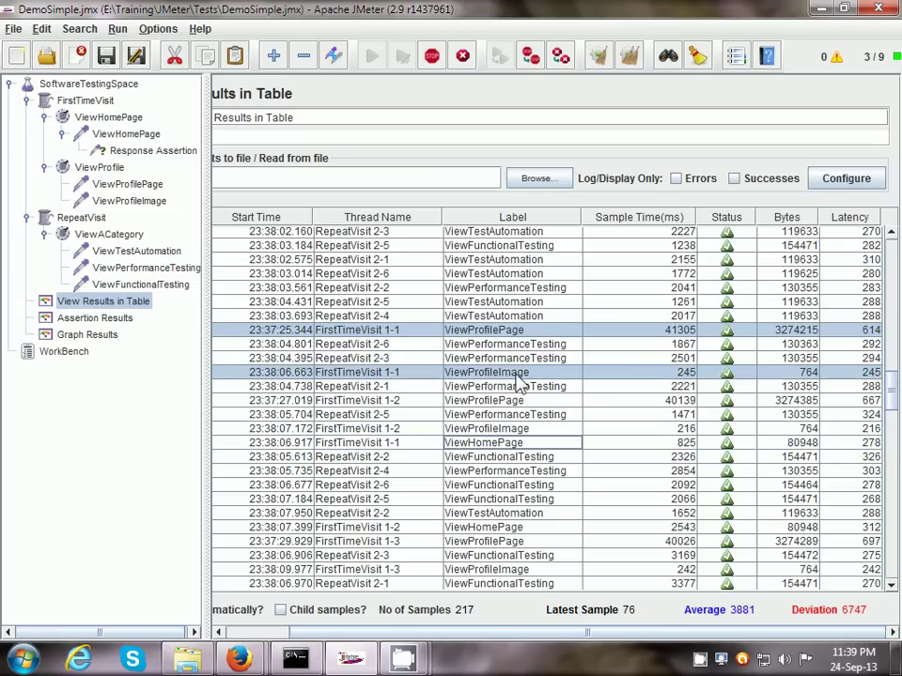
Return to the first samples of the results table with the Sample # column in view and review the test's samples from the start.
{"action": "left_click", "coordinate": [897, 310]}
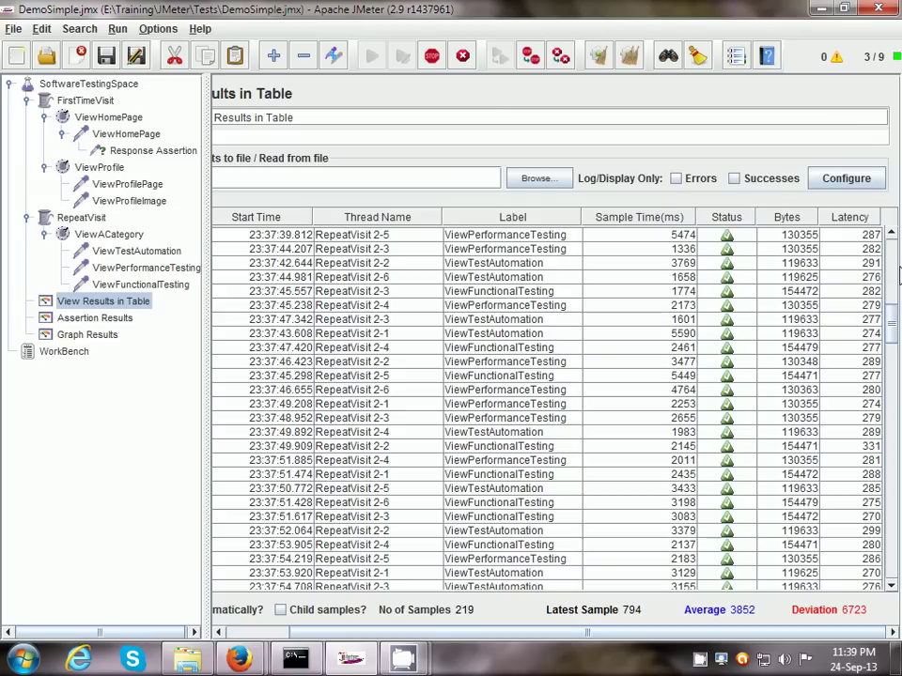
{"action": "left_click", "coordinate": [888, 257]}
{"action": "left_click", "coordinate": [888, 257]}
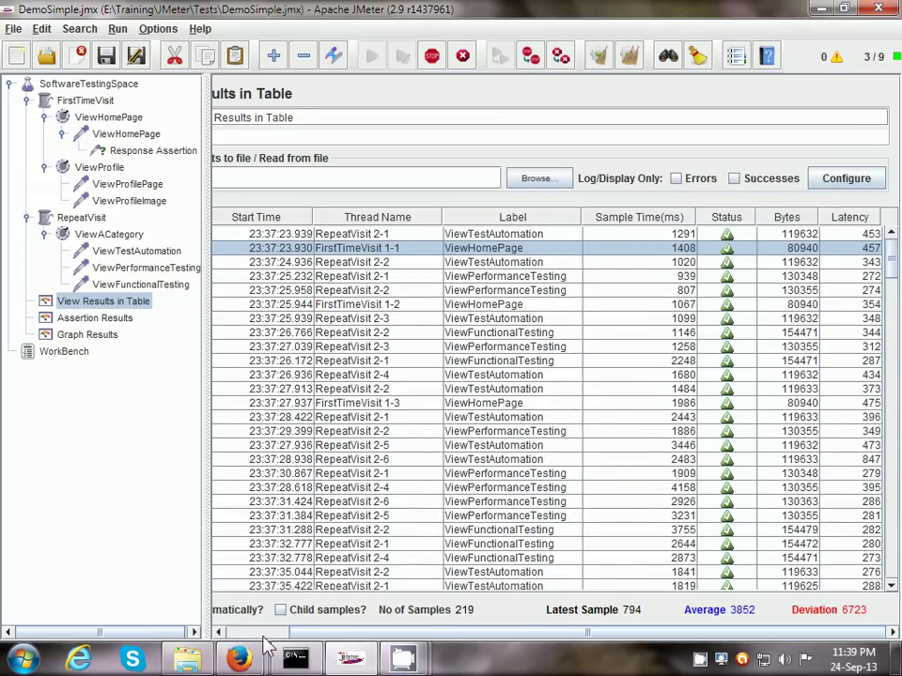
{"action": "scroll", "coordinate": [200, 474], "scroll_direction": "left", "scroll_amount": 3}
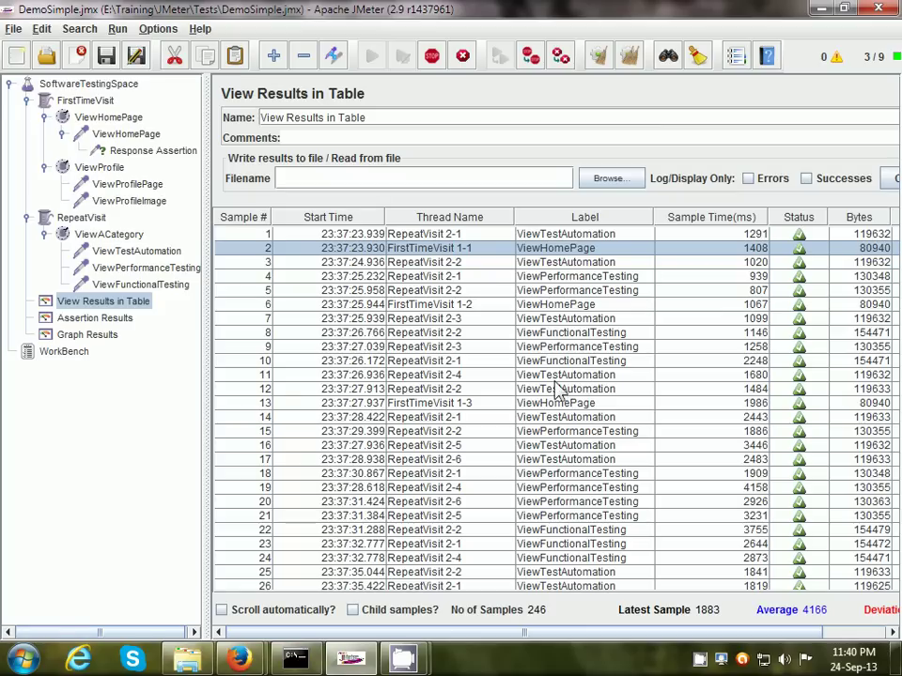
Examine the run's output in the Graph Results, Assertion Results and View Results in Table listeners twice in that order, ending on the table.
{"action": "left_click", "coordinate": [105, 338]}
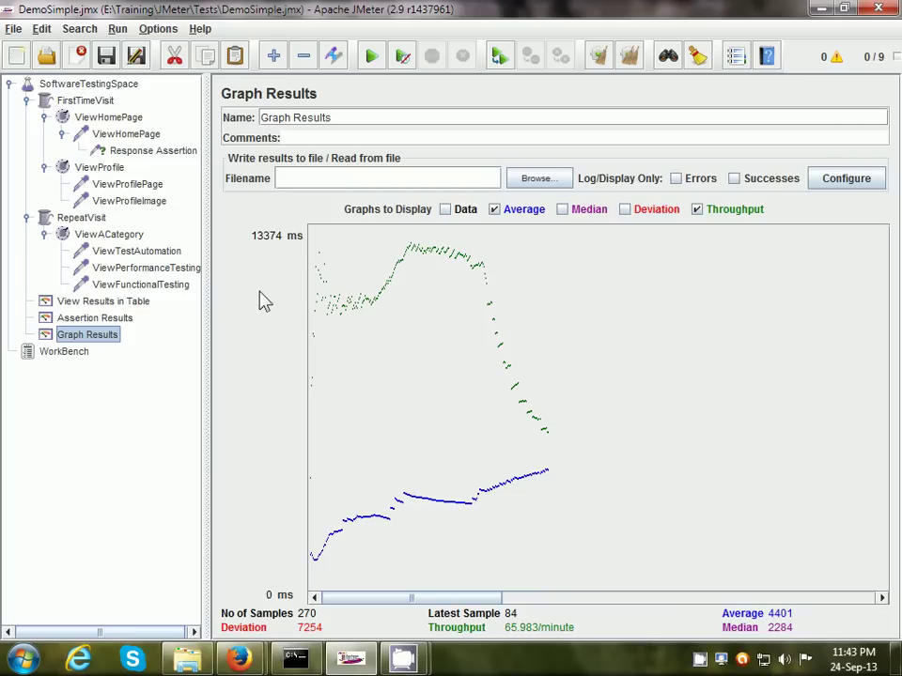
{"action": "left_click", "coordinate": [118, 321]}
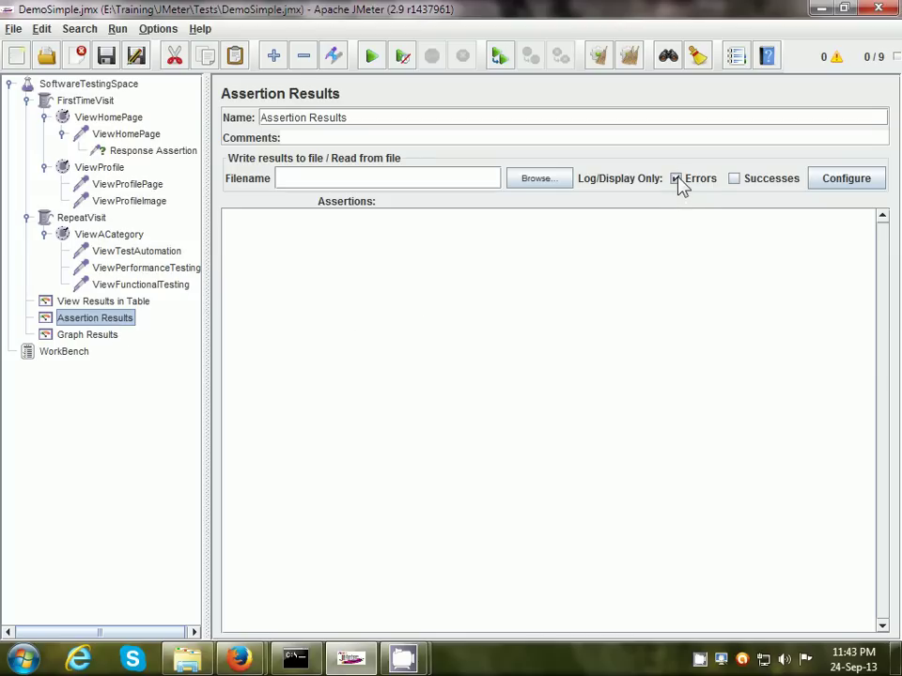
{"action": "left_click", "coordinate": [138, 306]}
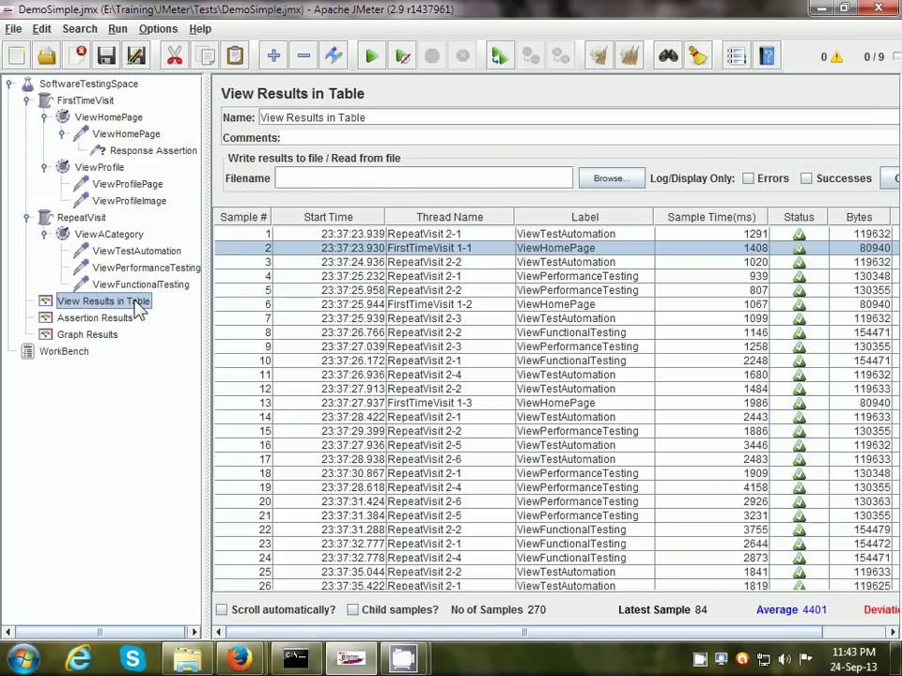
{"action": "left_click", "coordinate": [107, 336]}
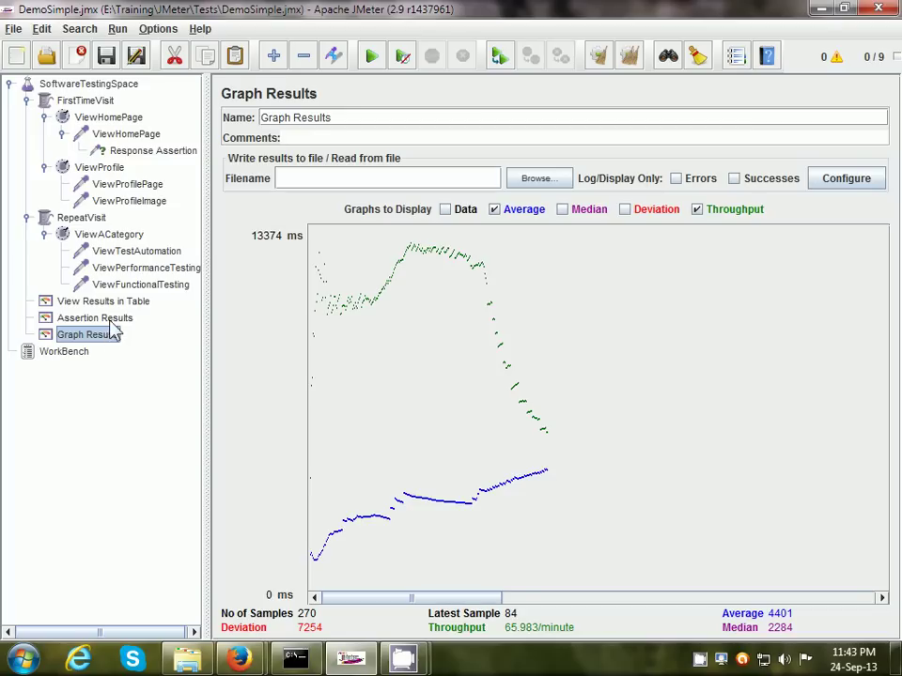
{"action": "left_click", "coordinate": [111, 320]}
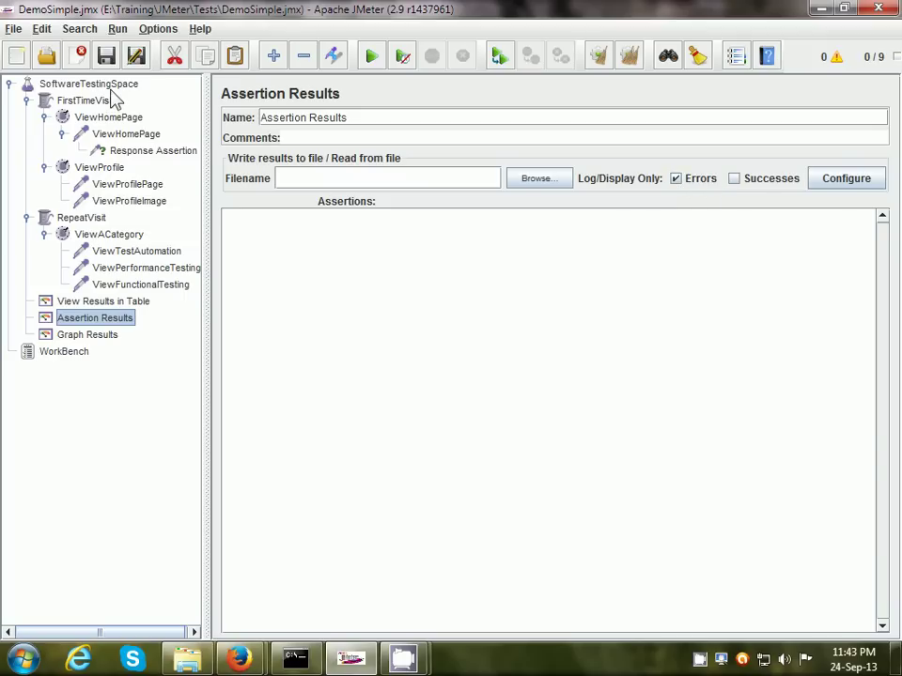
{"action": "left_click", "coordinate": [134, 305]}
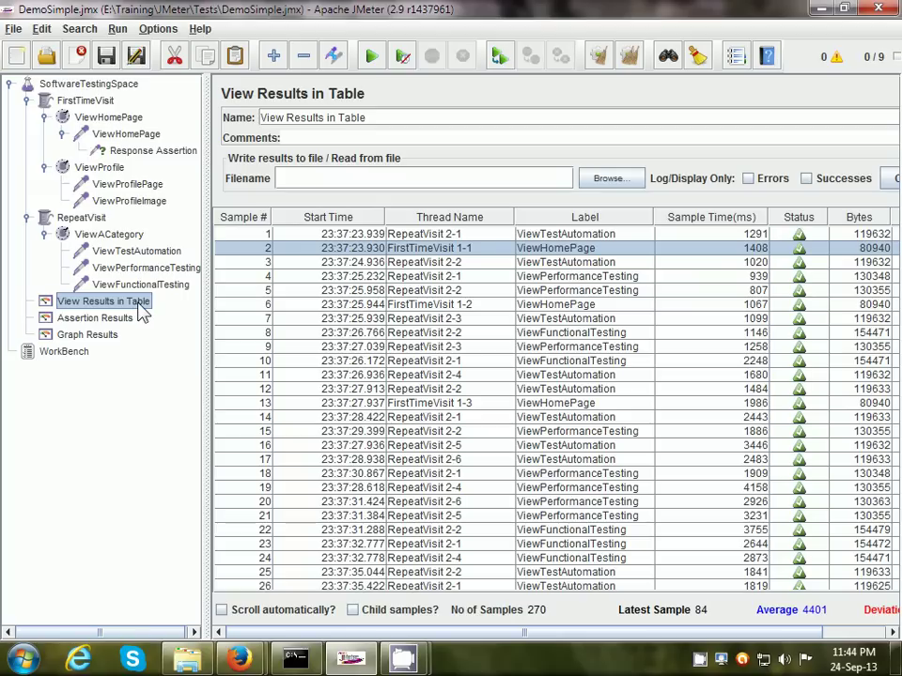
{"action": "mouse_move", "coordinate": [386, 664]}
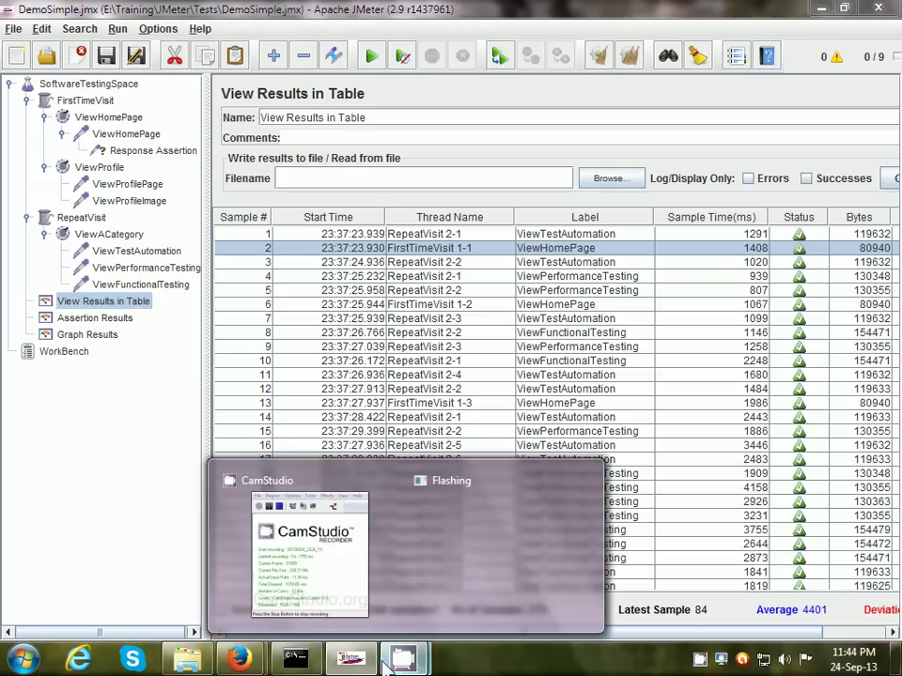
{"action": "right_click", "coordinate": [699, 660]}
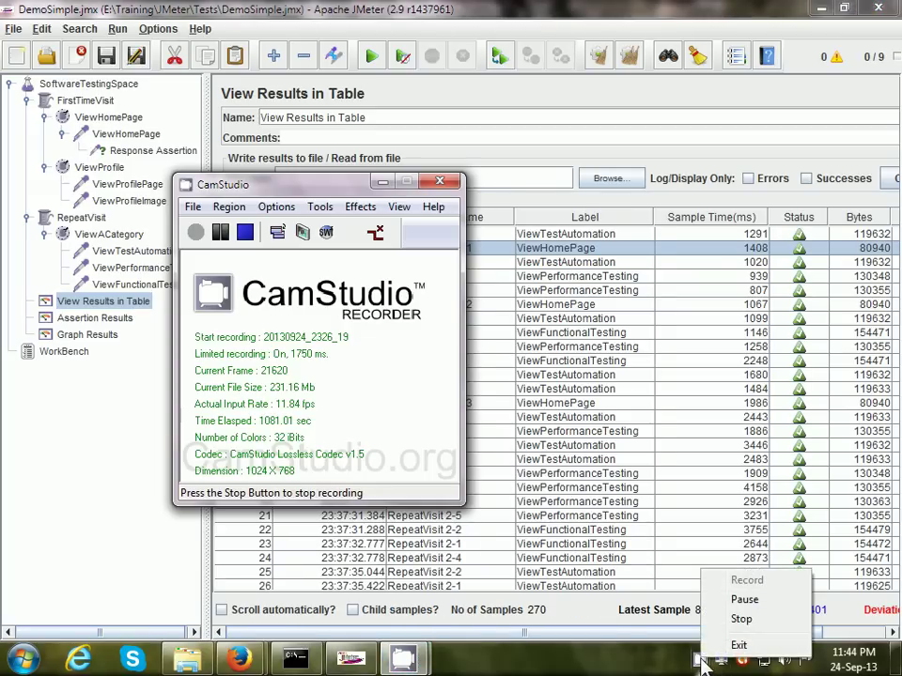